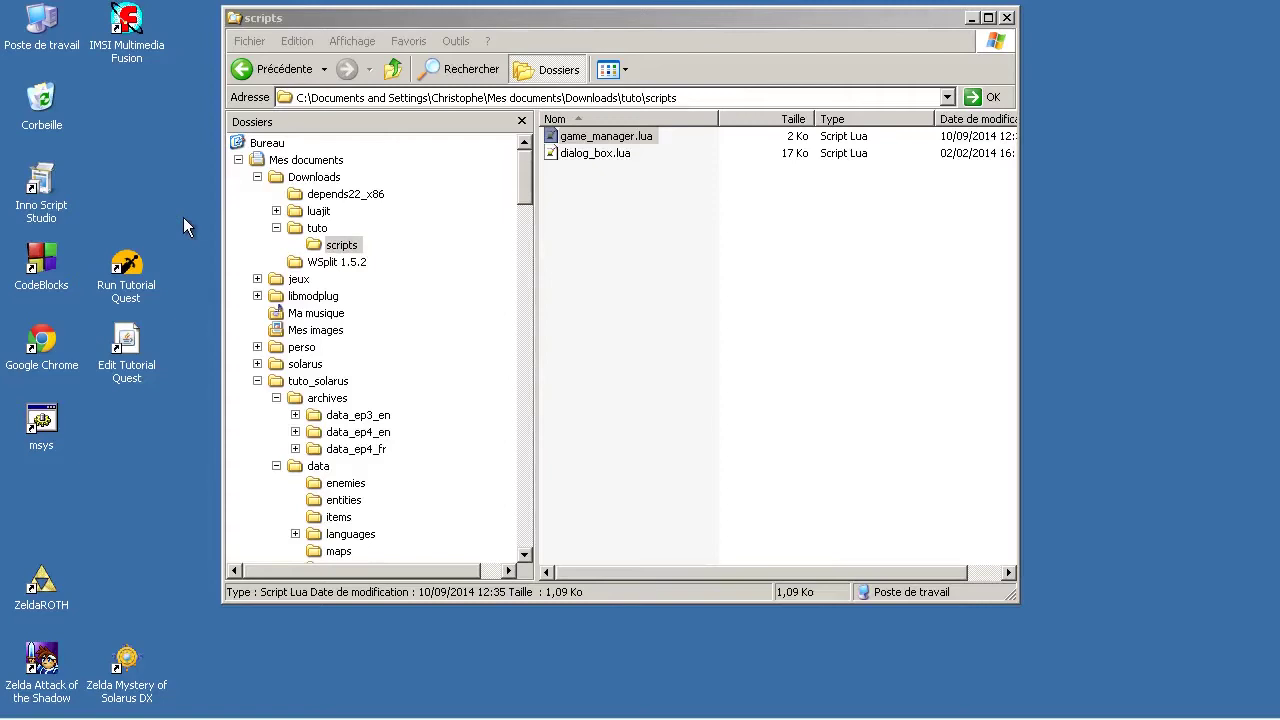
Run the tutorial quest, open the chest to obtain the sword and page through its dialog.
double_click(120, 297)
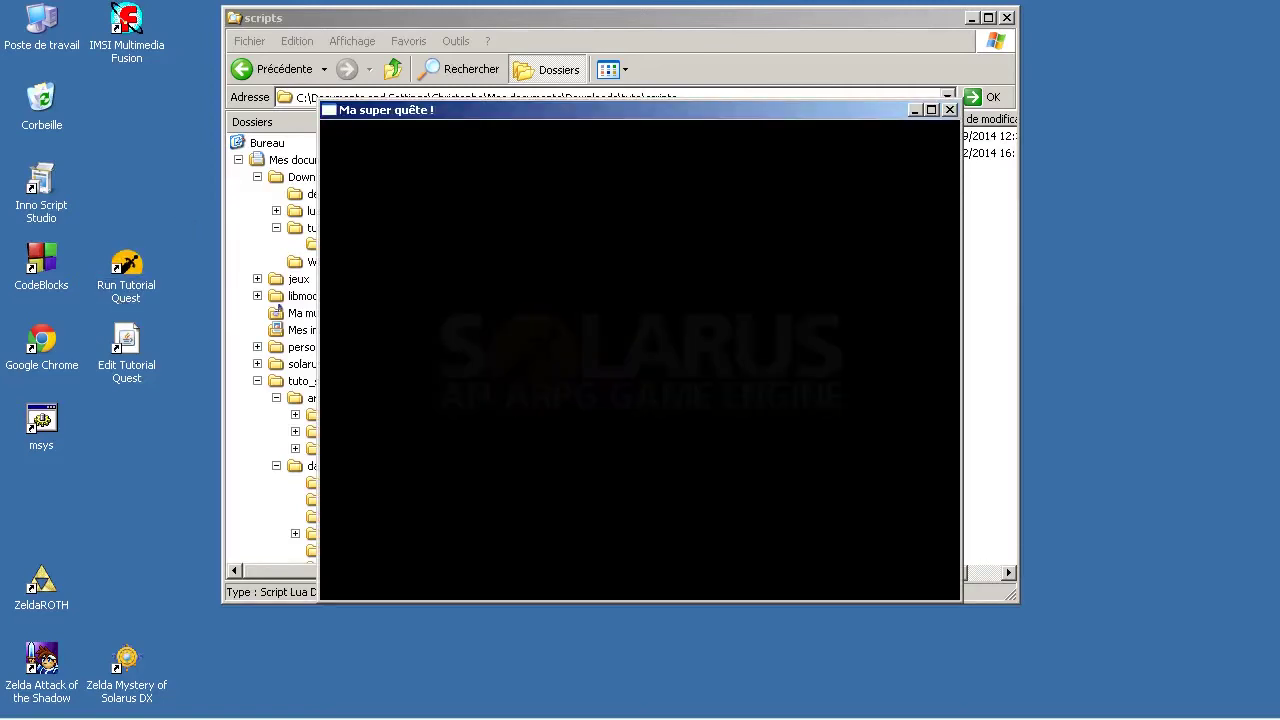
key(Up)
key(space)
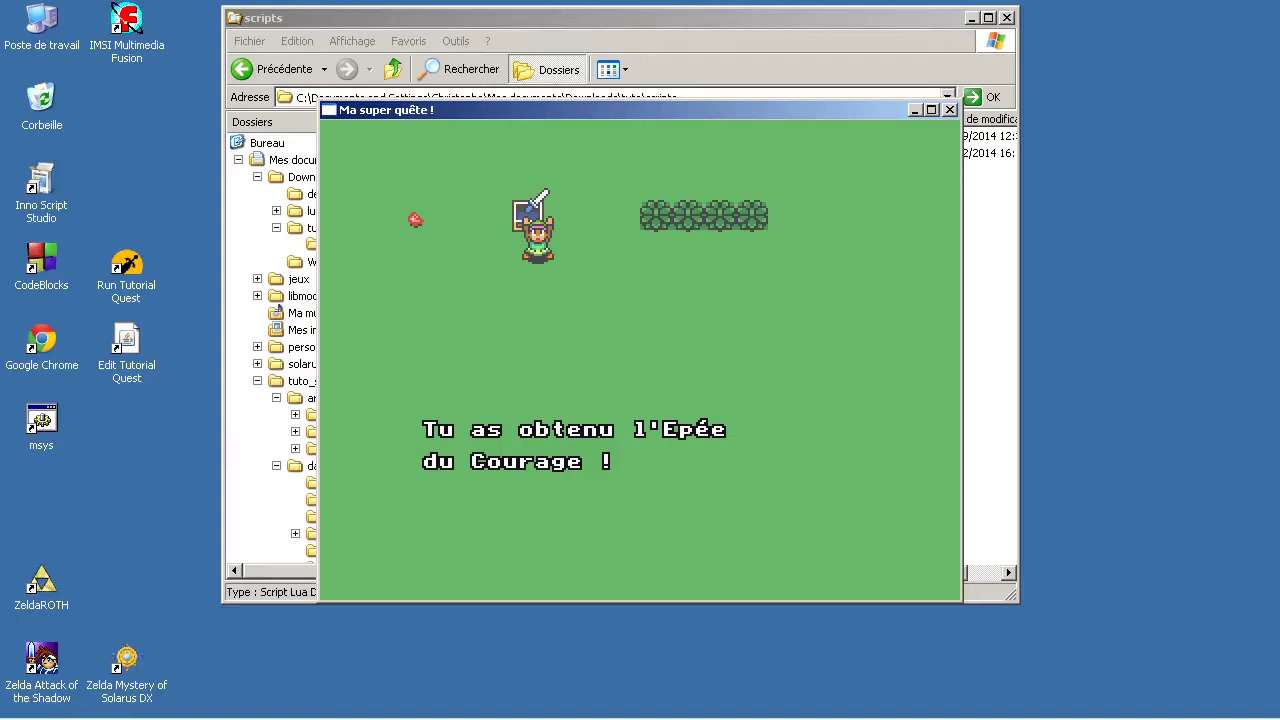
key(space)
key(space)
Cut the first bush with the sword, pick up the shield and page through its dialog.
key(Right)
key(c)
key(space)
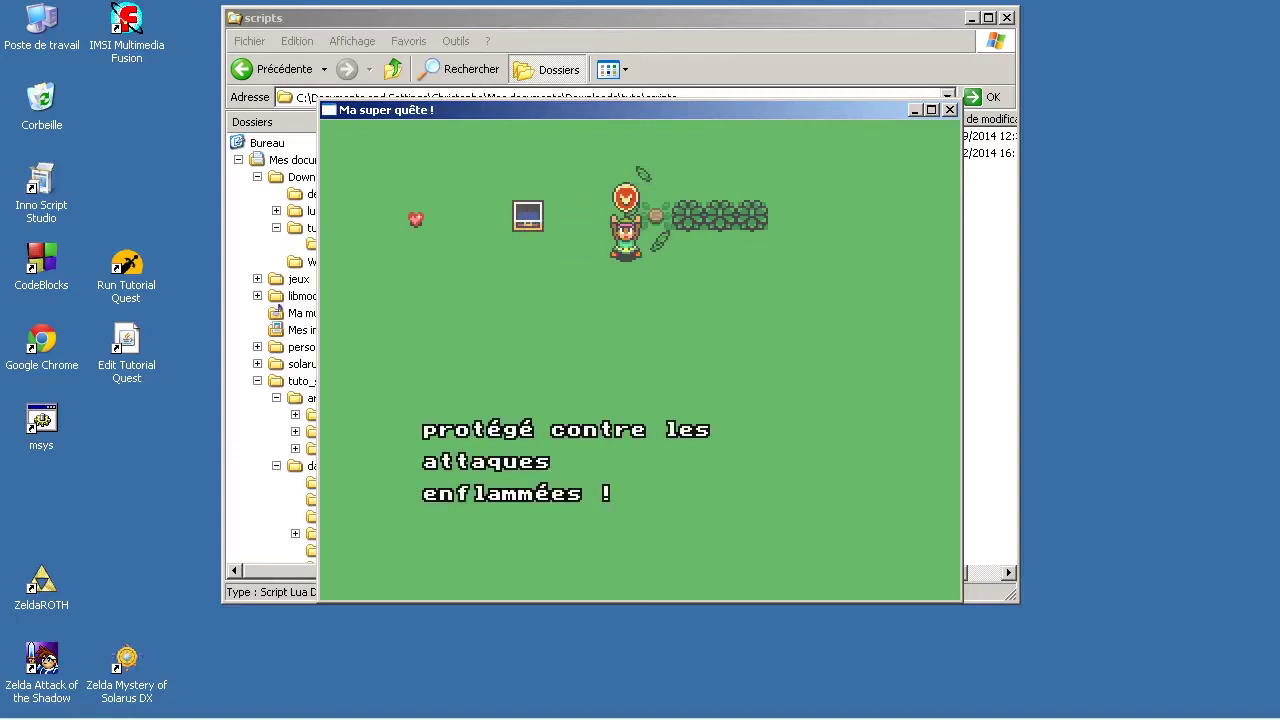
key(space)
Walk the hero around and cut the remaining bushes in the row with the sword.
key(Down)
key(Left)
key(Up)
key(Right)
key(Down)
key(Up)
key(c)
key(Right)
key(c)
key(c)
key(Right)
key(c)
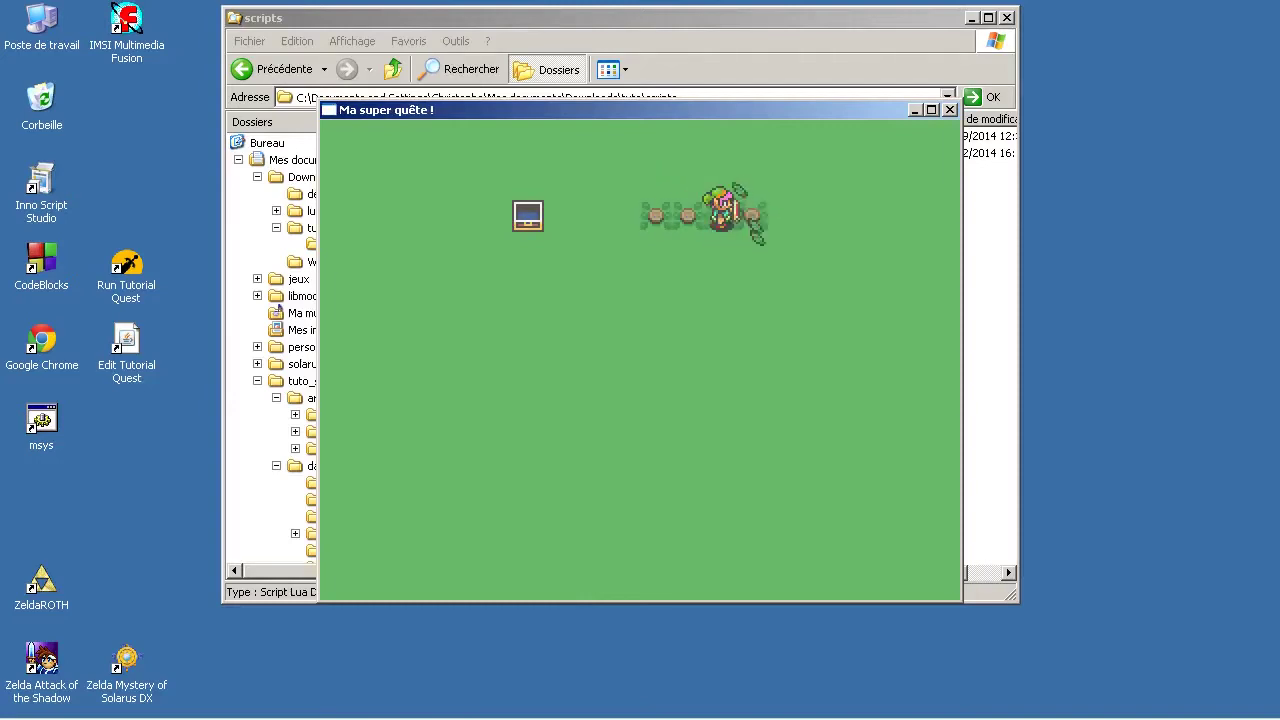
key(Down)
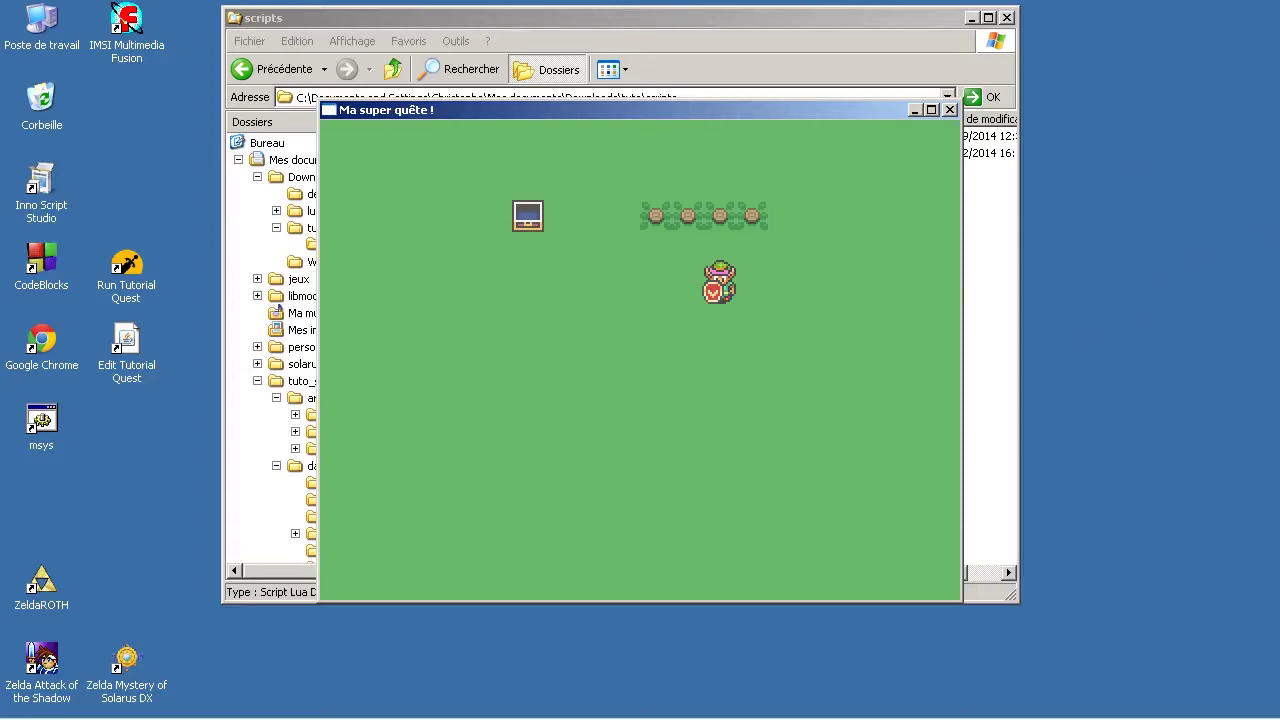
key(Left)
key(Down)
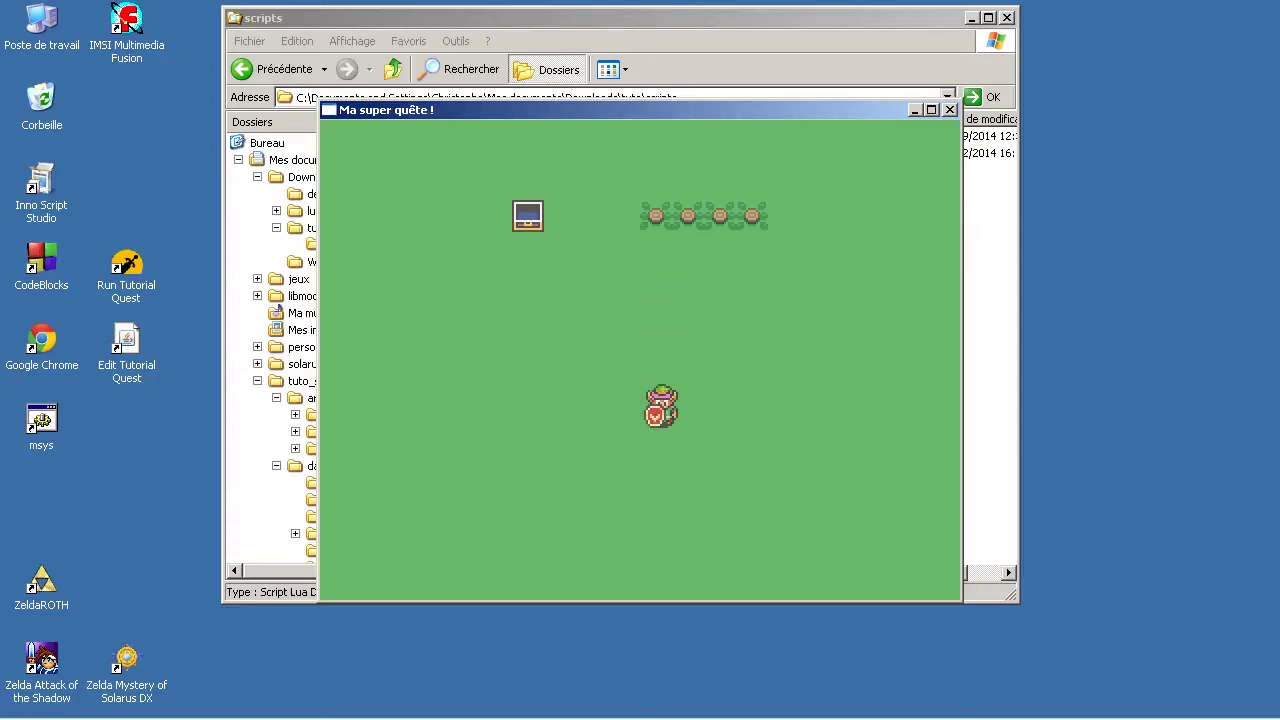
key(Left)
key(Up)
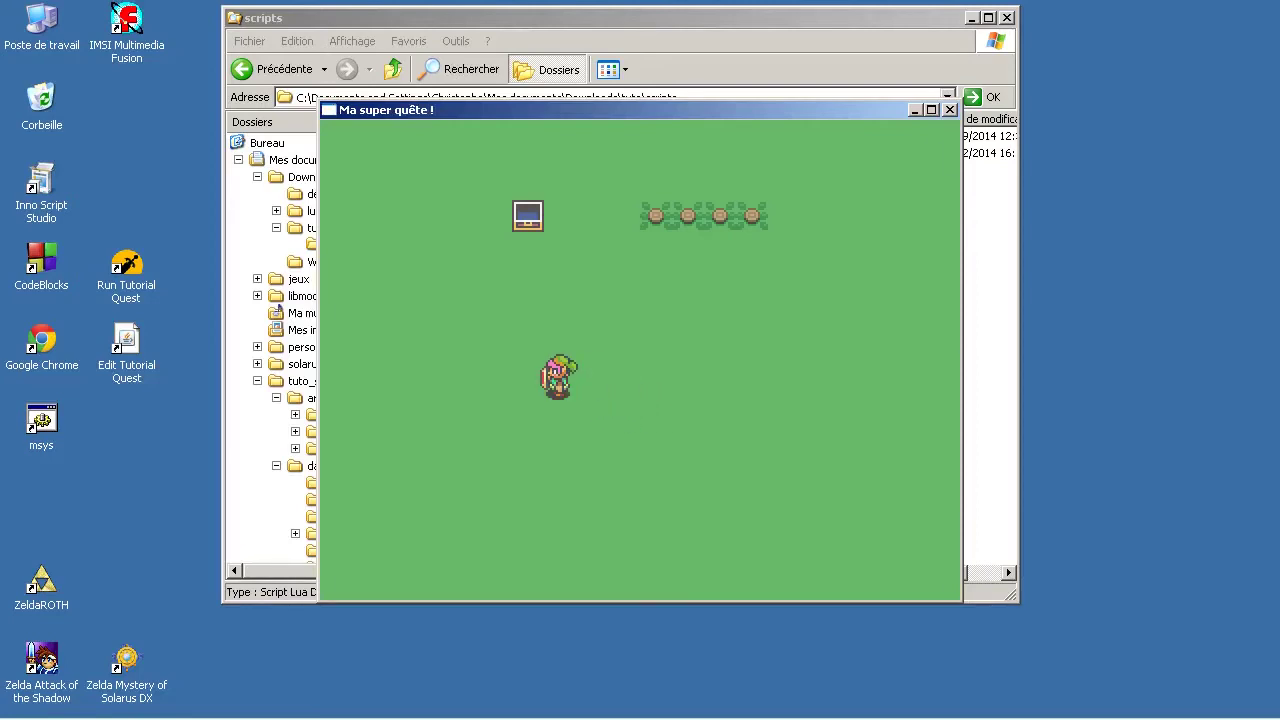
key(Down)
key(Right)
key(Up)
key(Left)
key(Down)
key(Left)
key(Right)
key(Left)
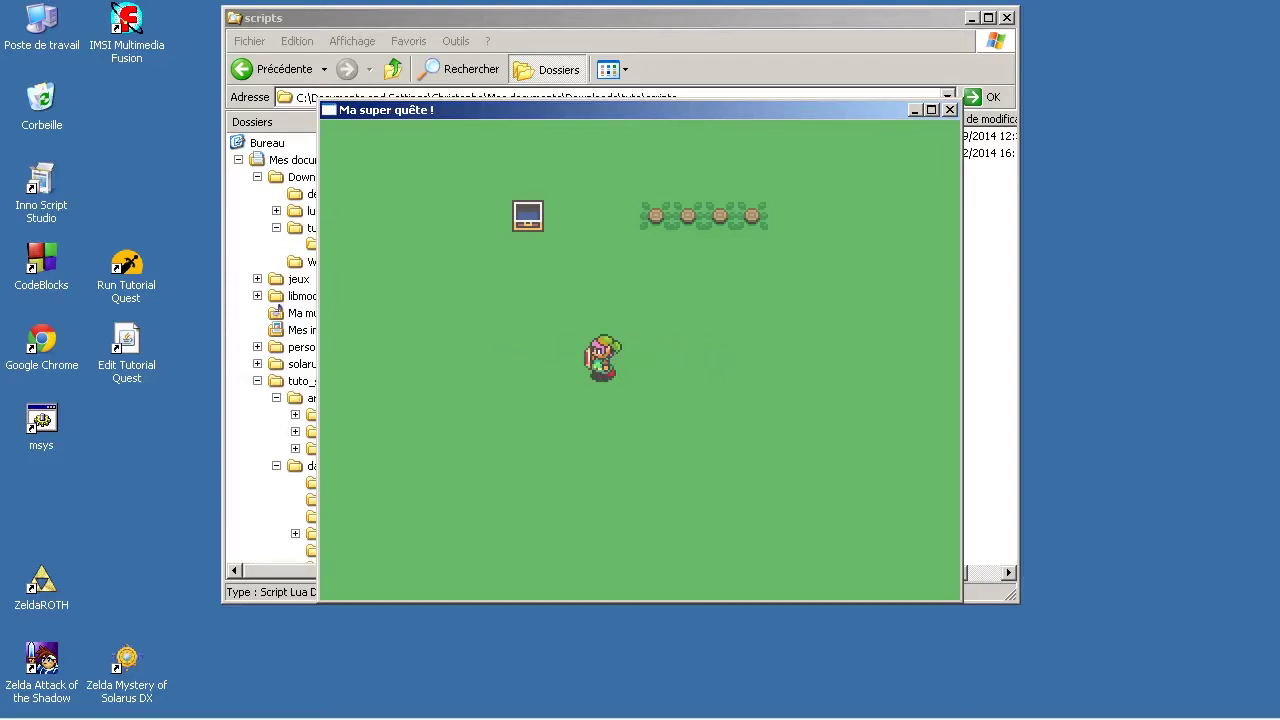
key(Left)
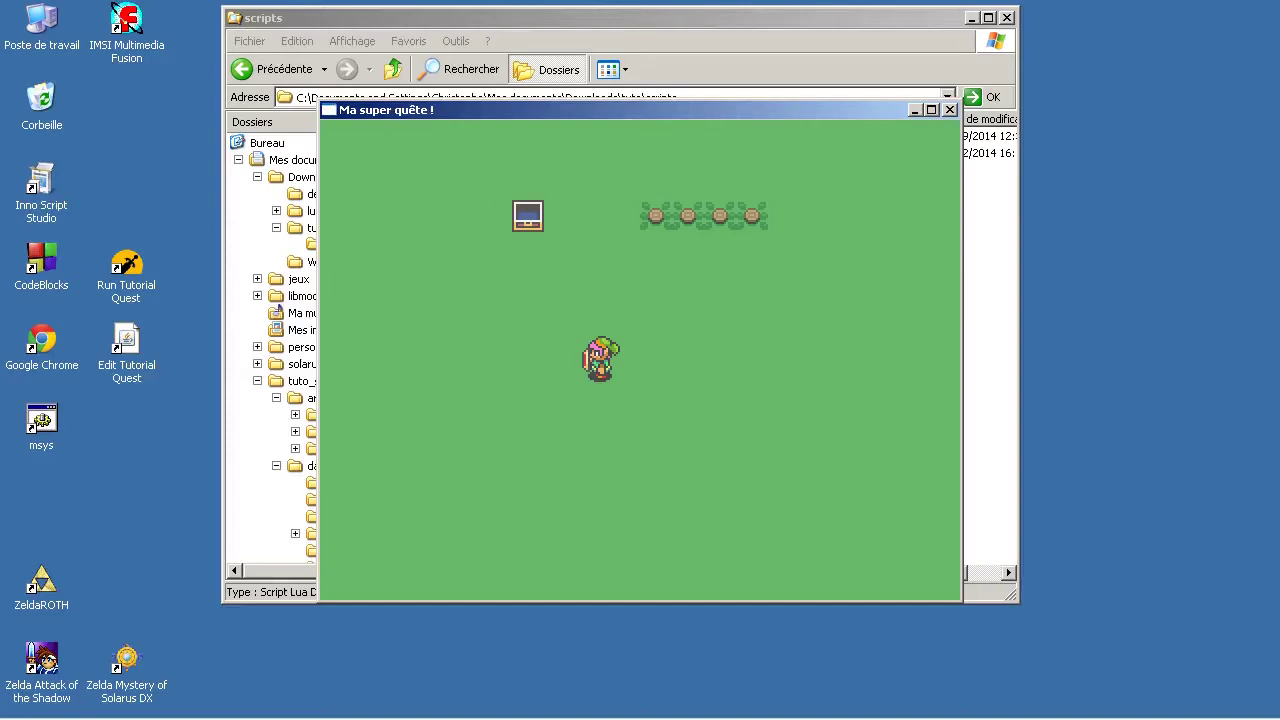
key(Down)
key(c)
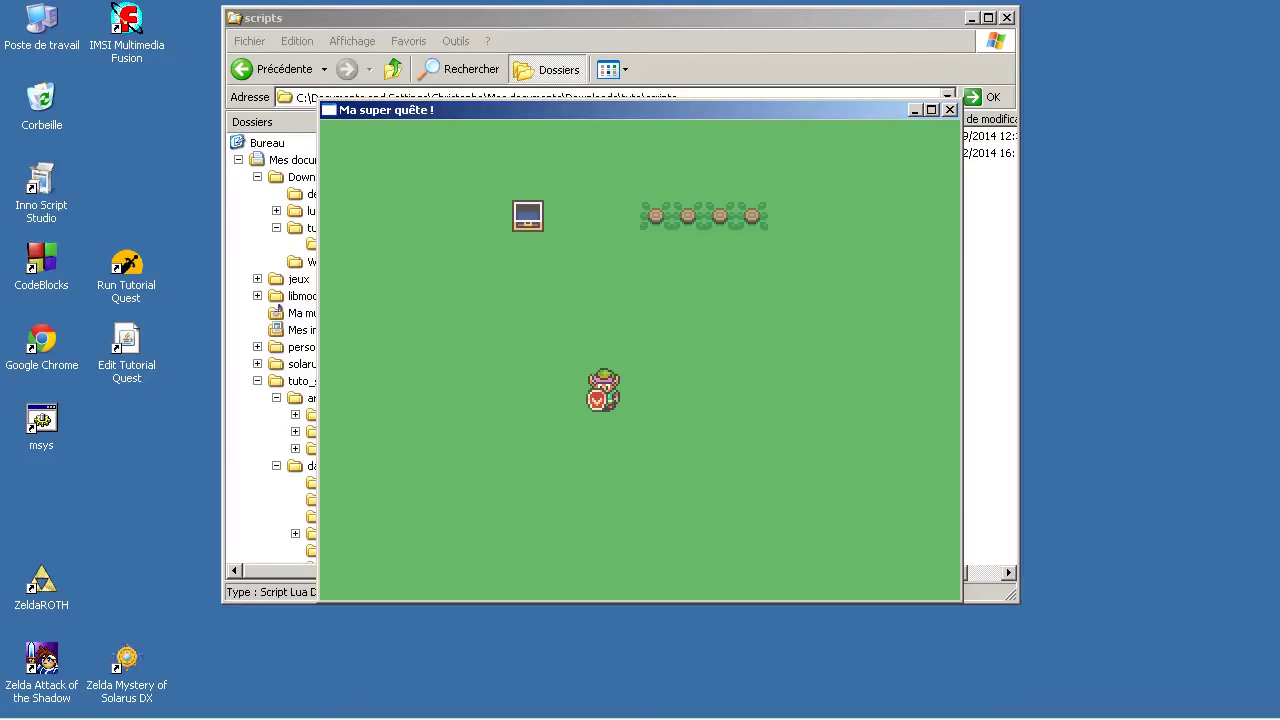
key(Right)
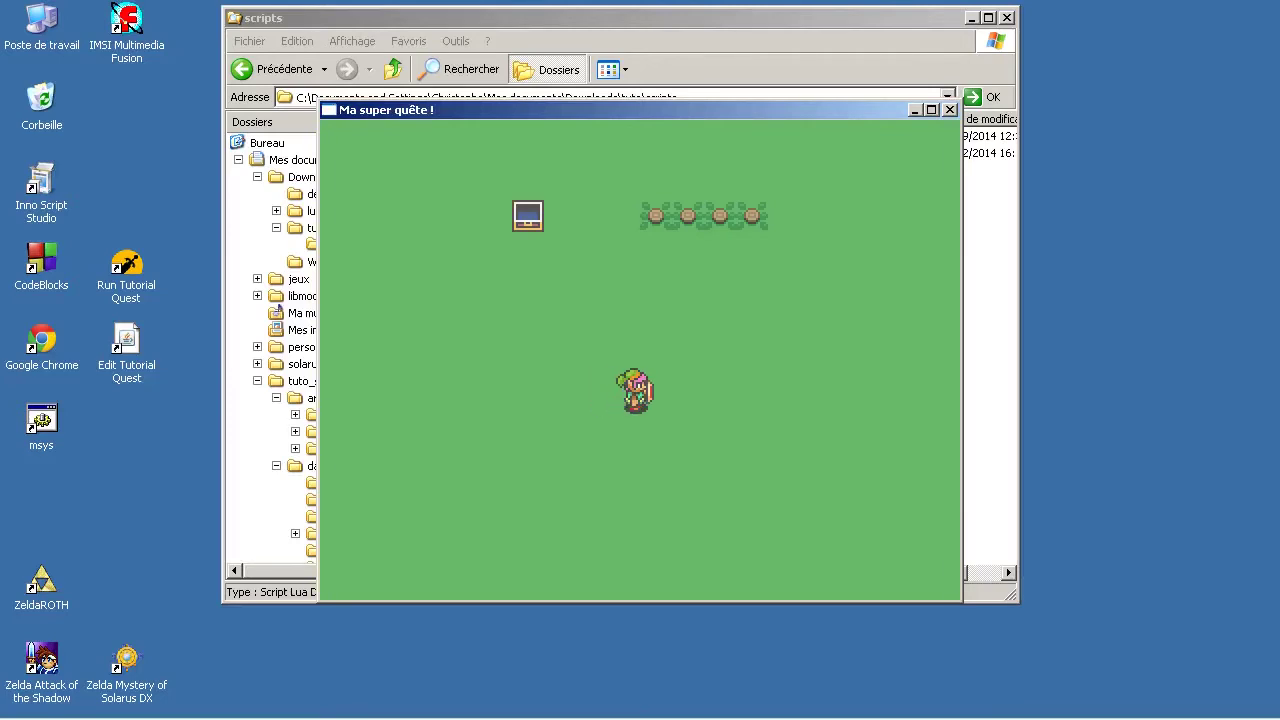
key(Left)
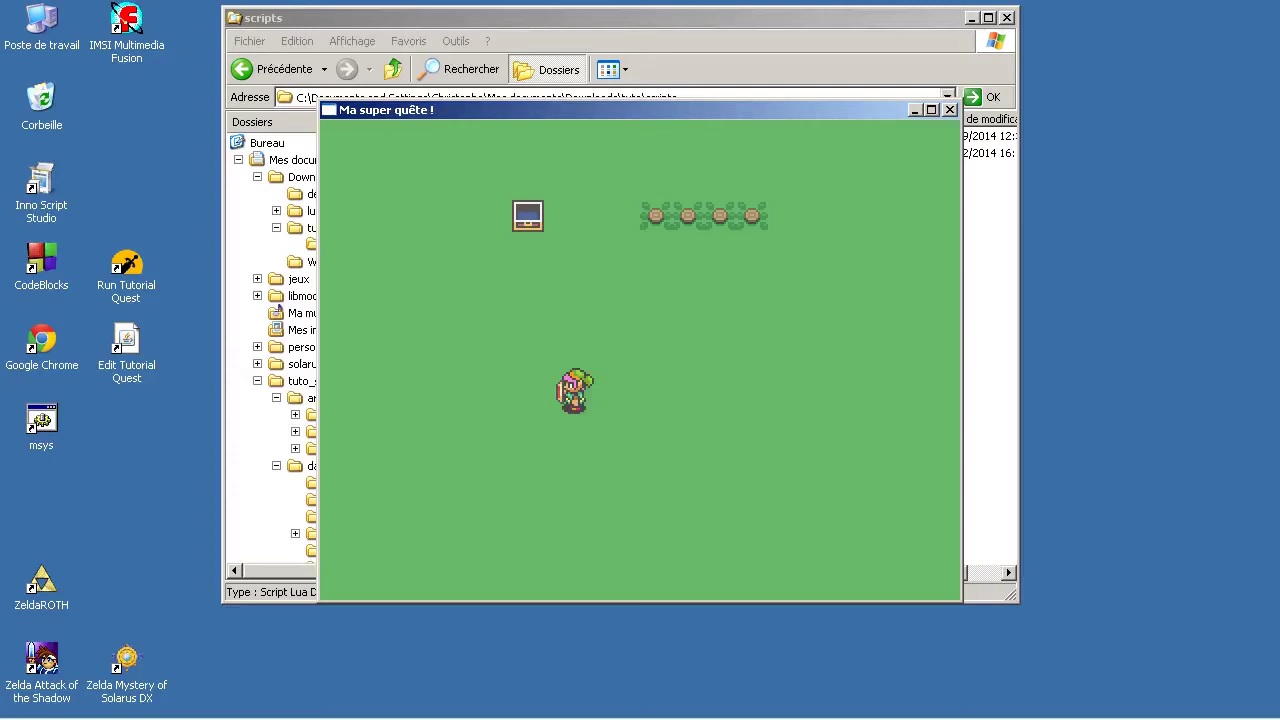
key(Up)
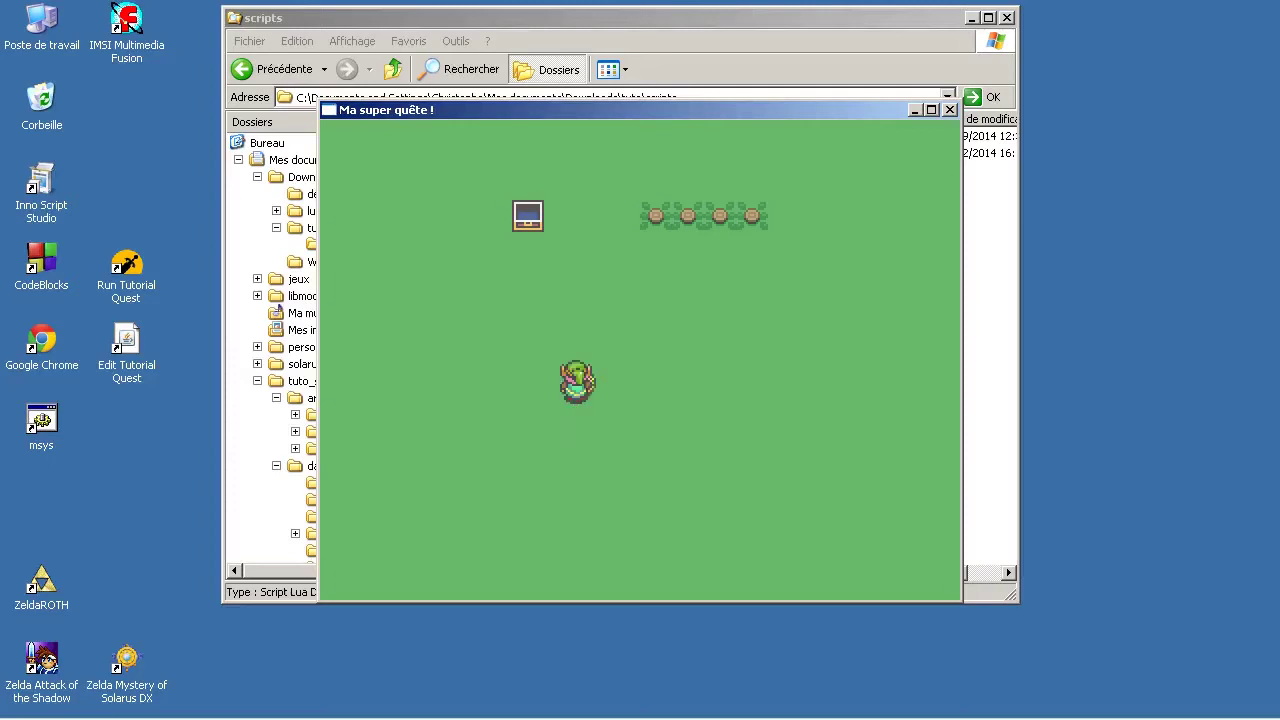
Restart the tutorial quest, open the chest again to examine both pages of the sword dialog, and close the game.
click(949, 110)
double_click(120, 293)
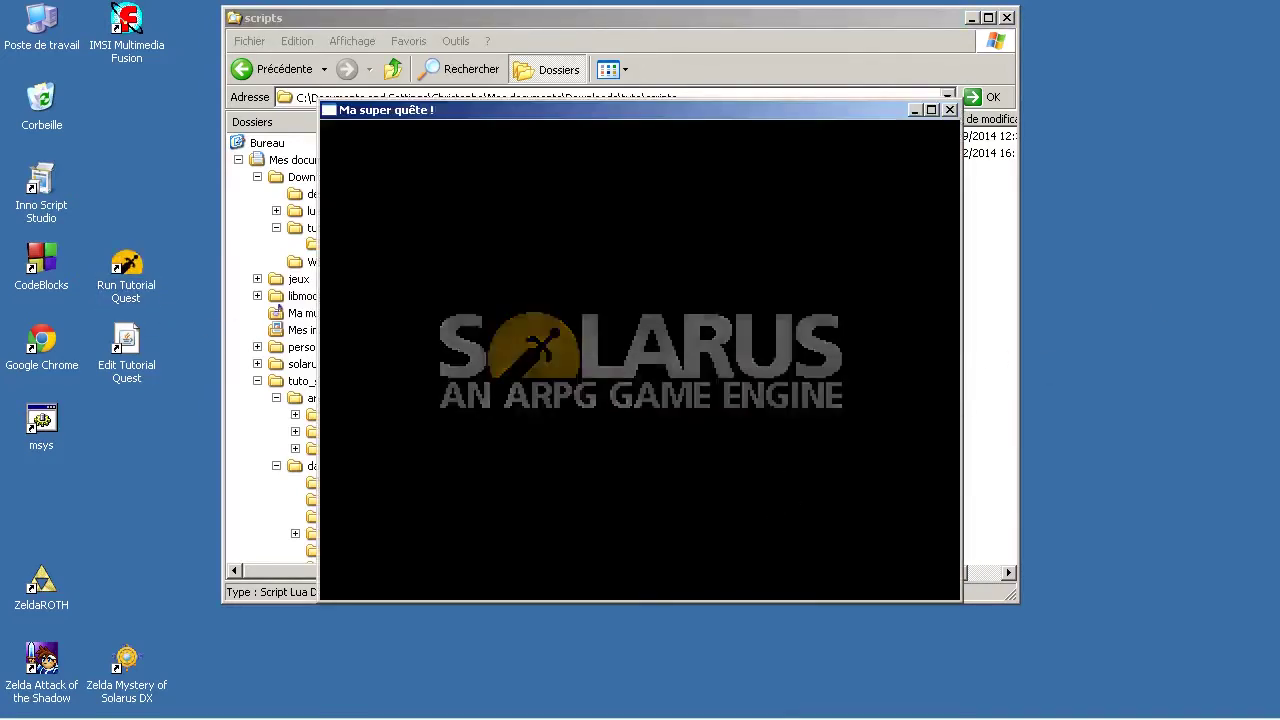
key(Up)
key(space)
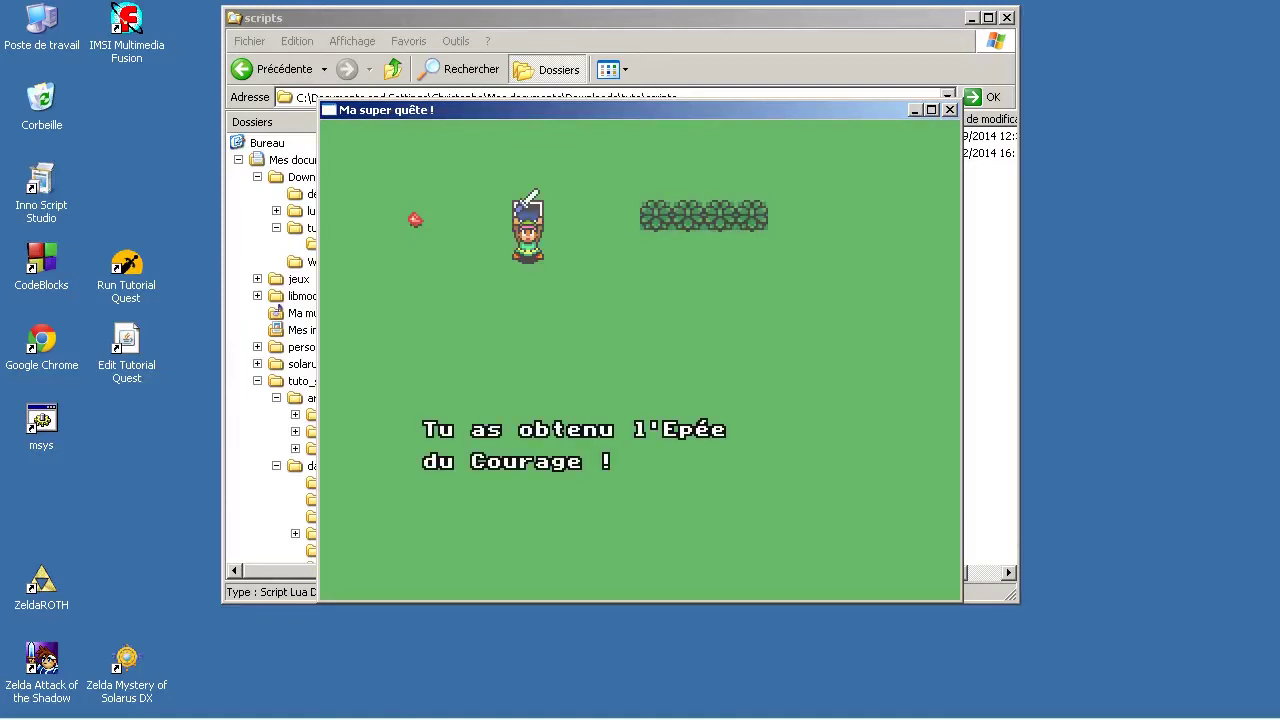
key(space)
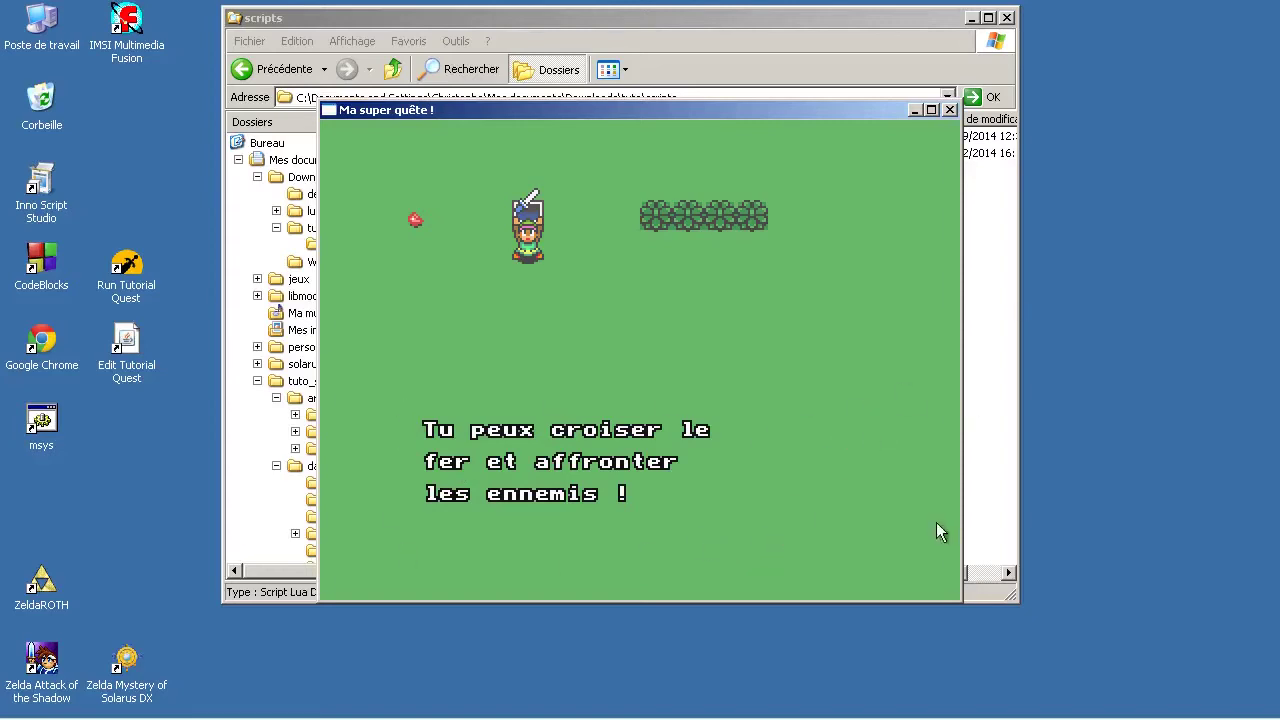
click(950, 110)
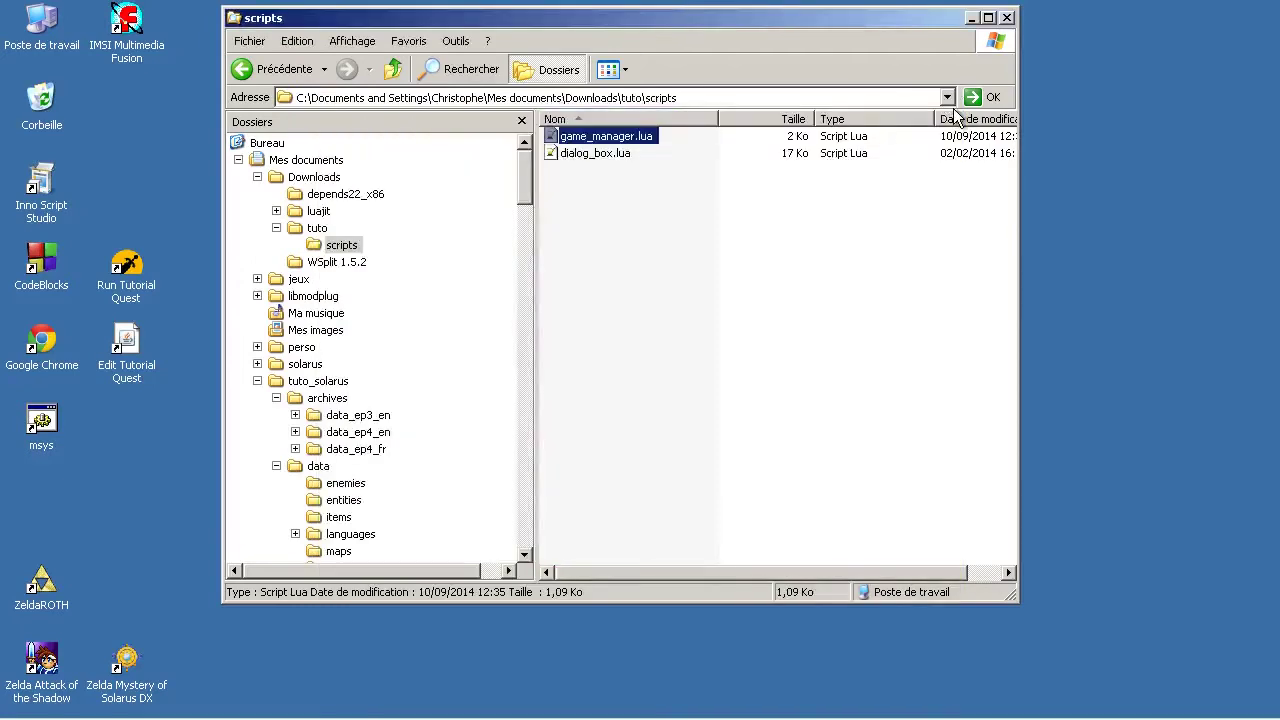
Move the scripts folder from Downloads\tuto into the tuto_solarus\data folder.
click(548, 292)
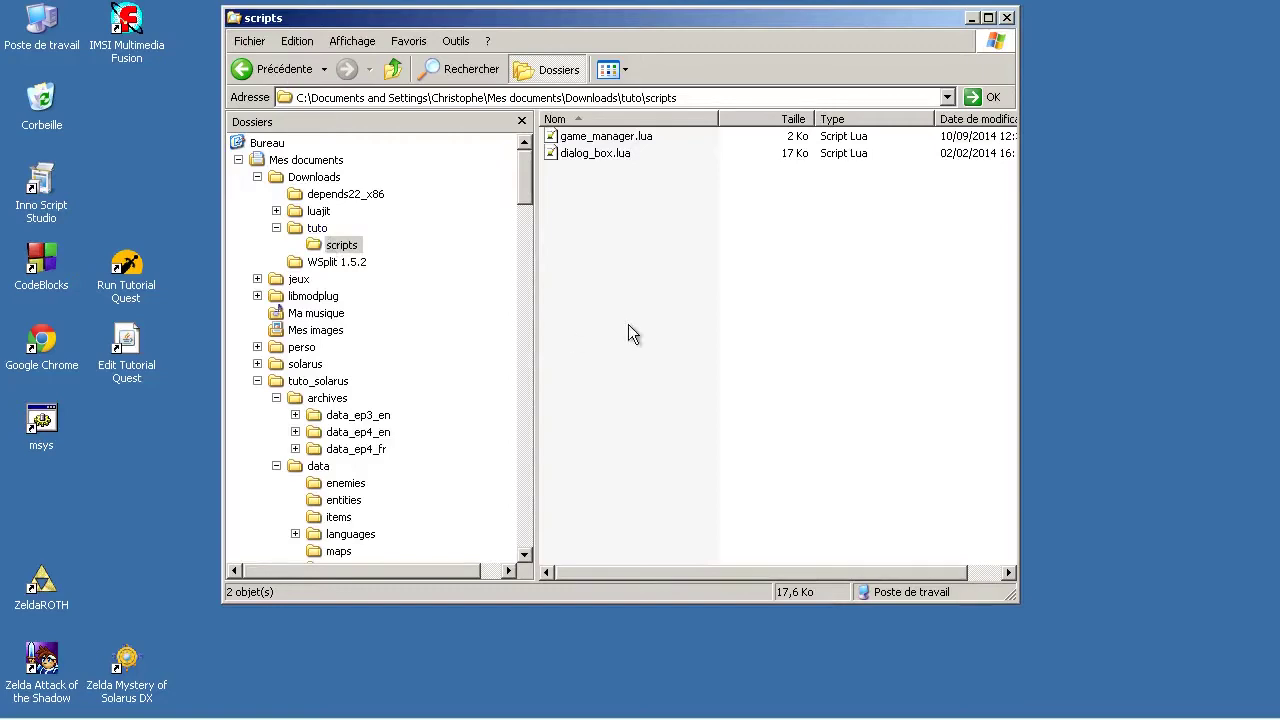
click(343, 248)
key(BackSpace)
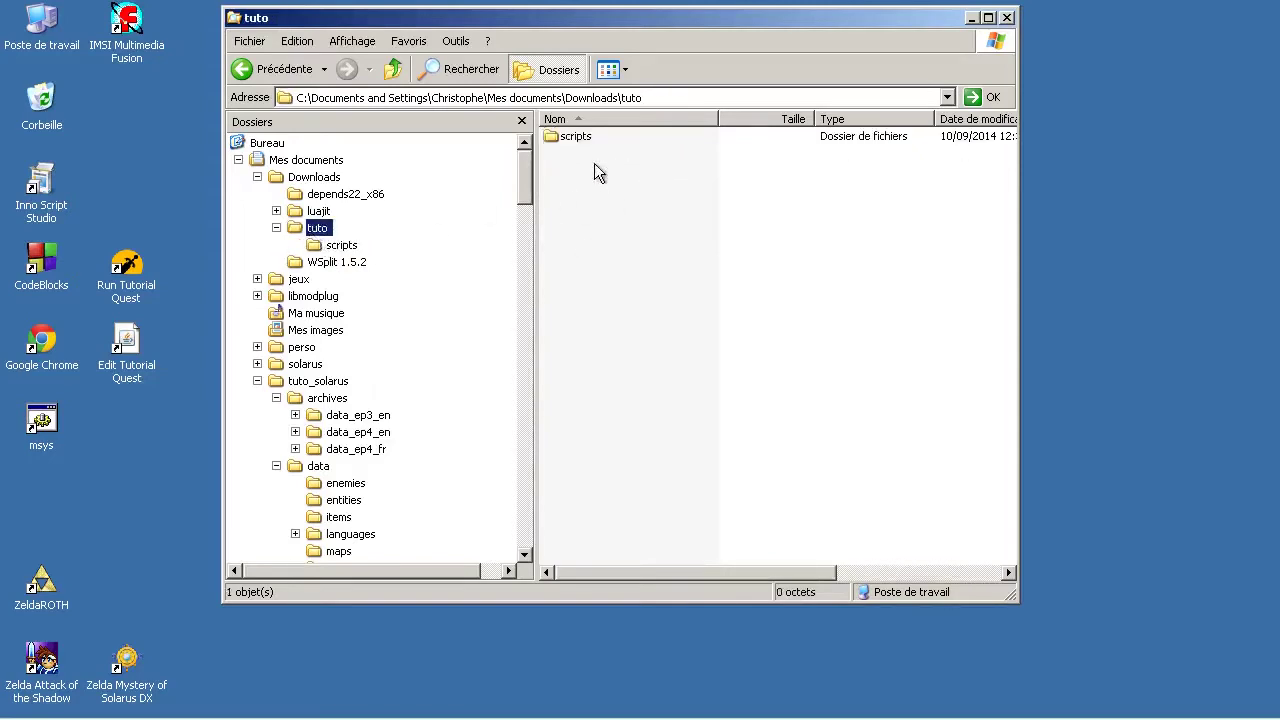
click(574, 142)
key(ctrl+x)
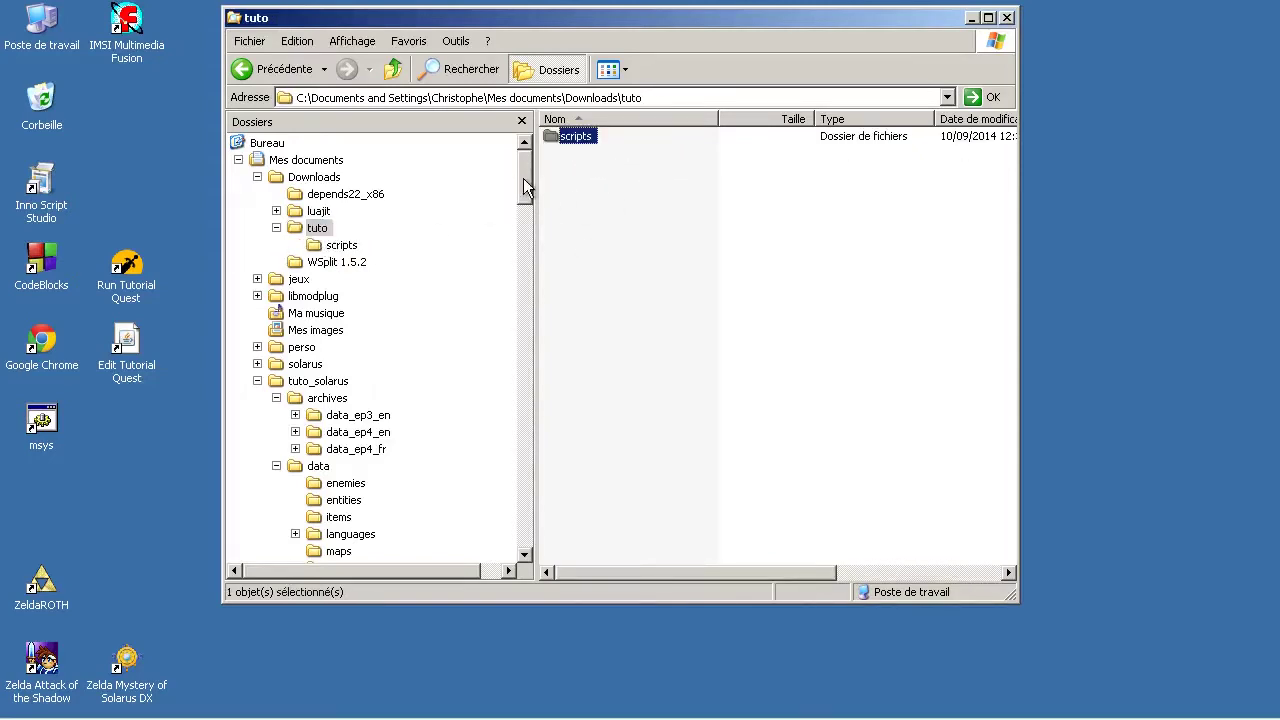
scroll(525, 190, down, 3)
click(325, 313)
click(796, 424)
key(ctrl+v)
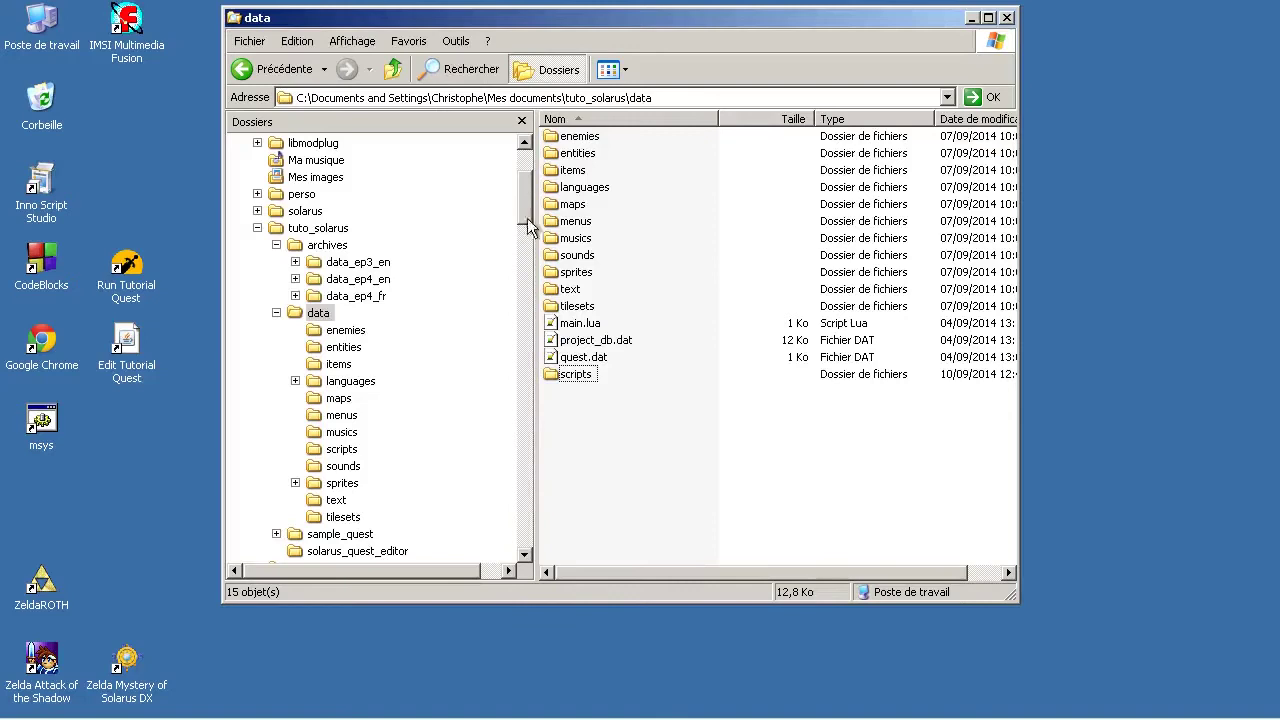
Switch to Google Chrome and open the GitHub page of the solarus-alttp-pack repository.
mouse_move(110, 712)
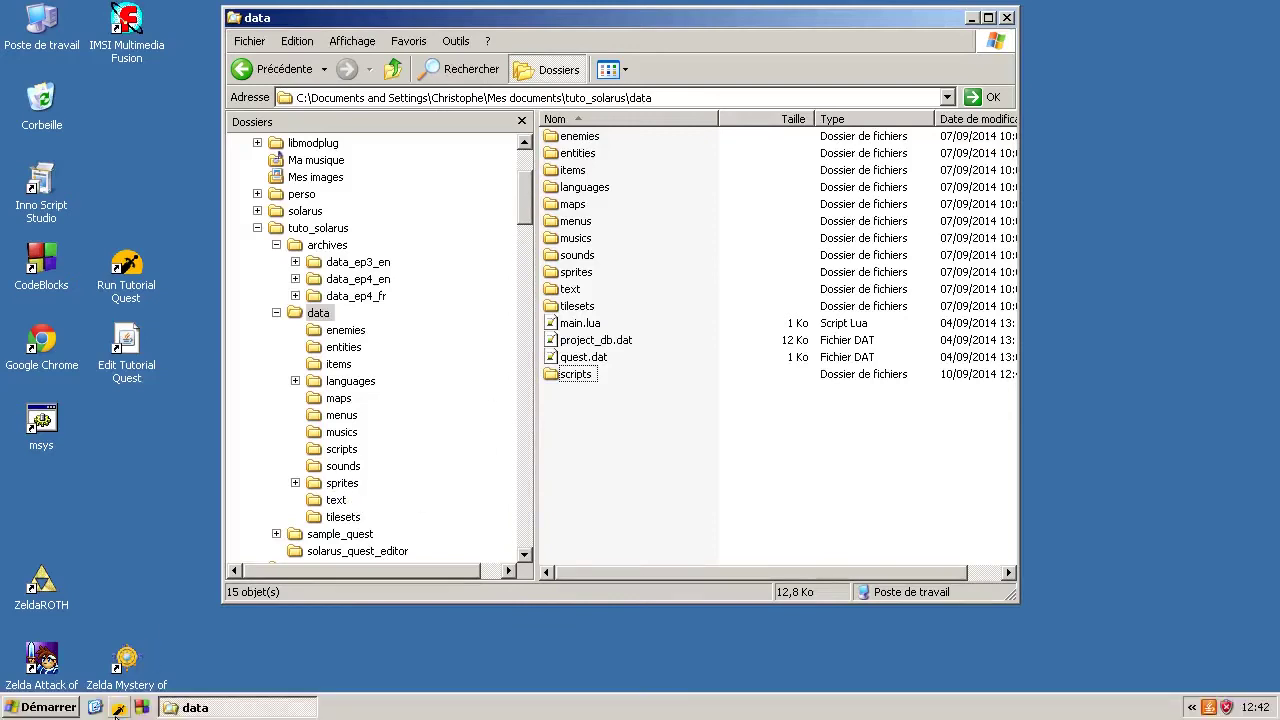
click(40, 345)
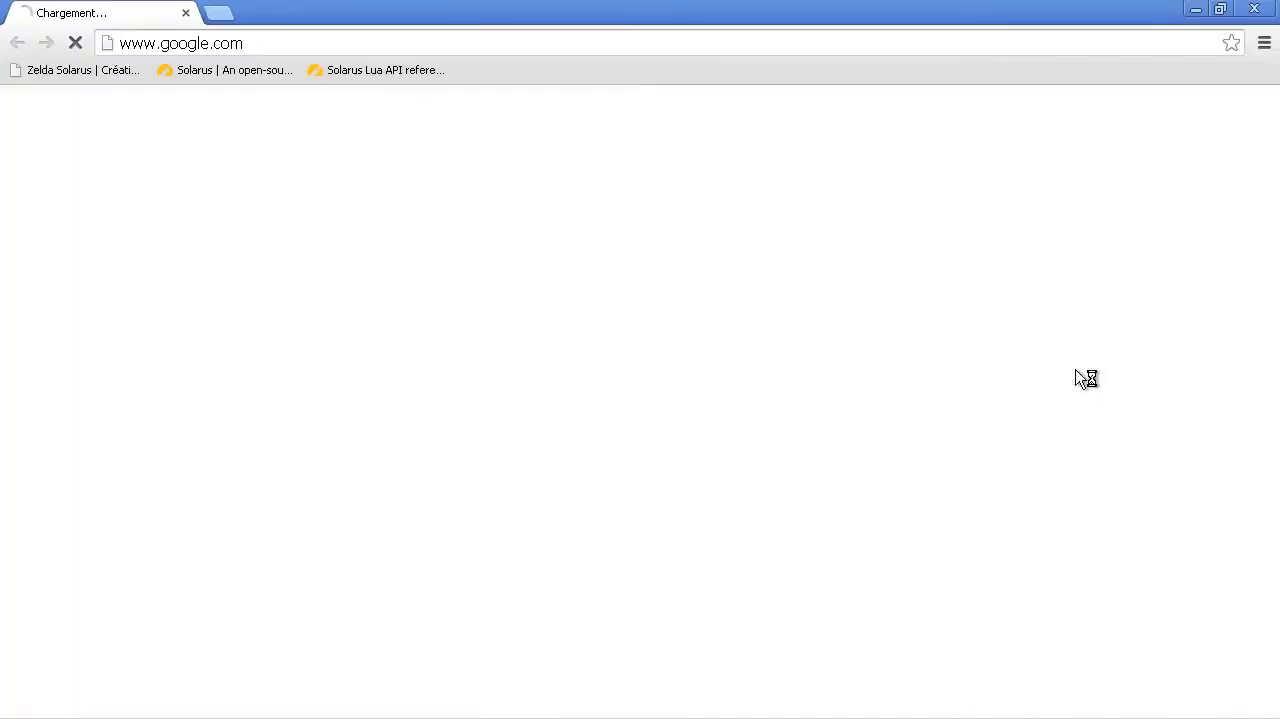
click(401, 40)
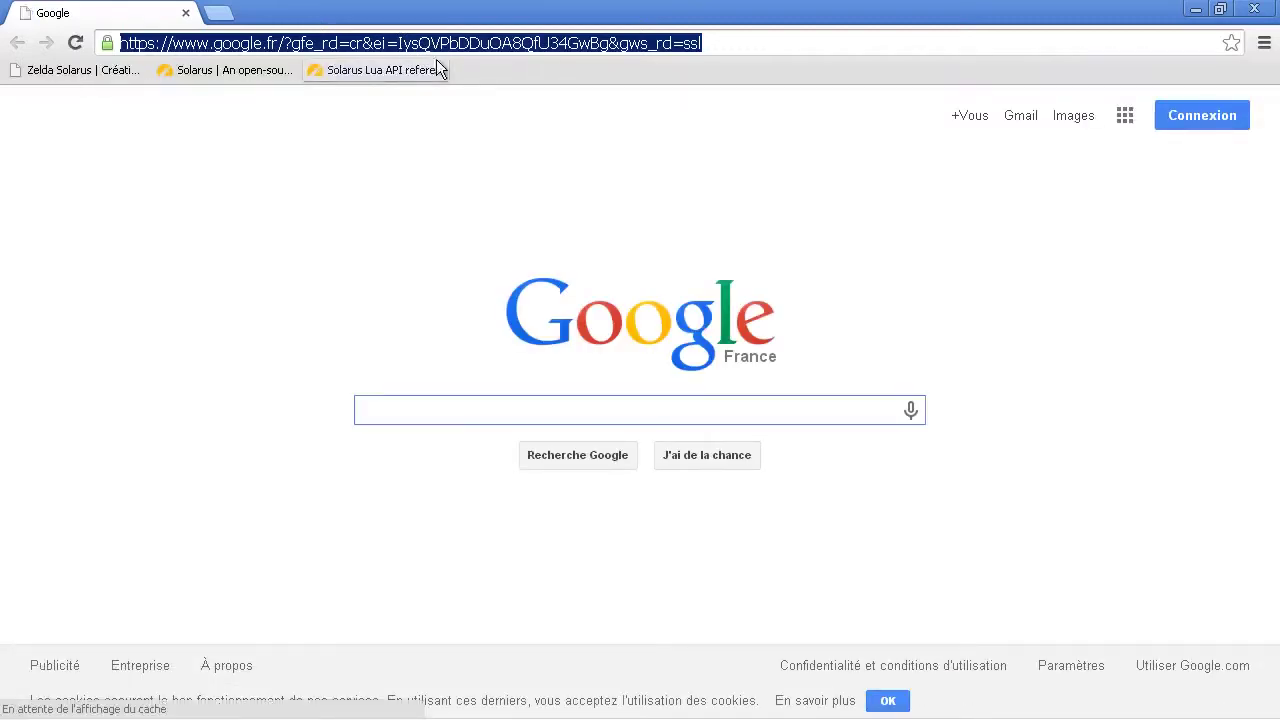
text(git)
key(Return)
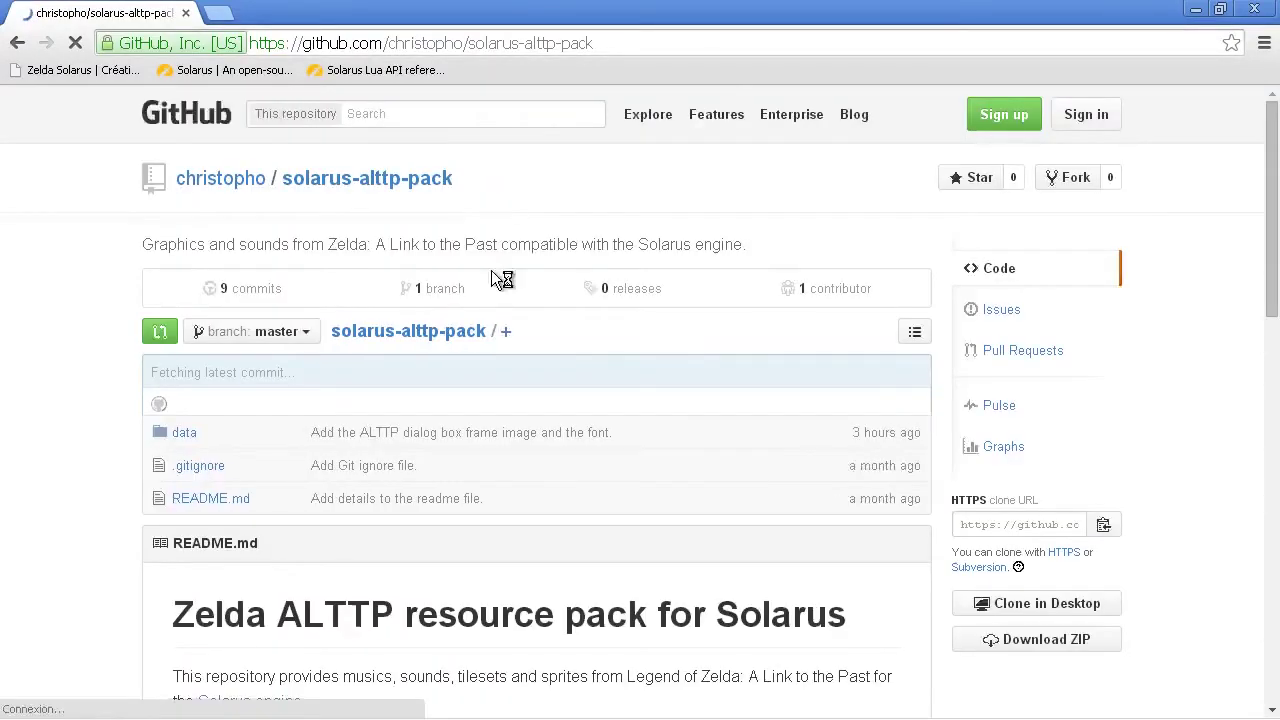
Download the repository as a ZIP and save it as solarus-alttp-pack-master.zip in Downloads.
scroll(491, 275, down, 5)
scroll(431, 338, up, 1)
scroll(1060, 390, up, 3)
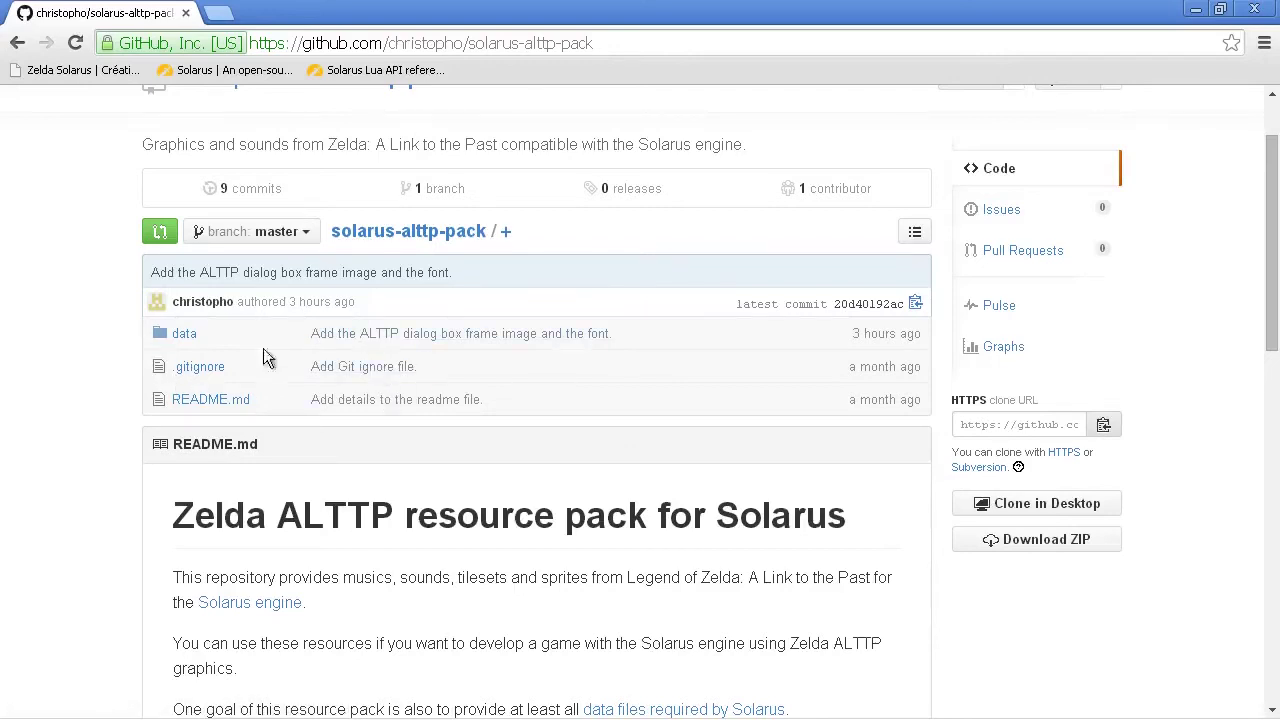
click(1080, 545)
click(1090, 538)
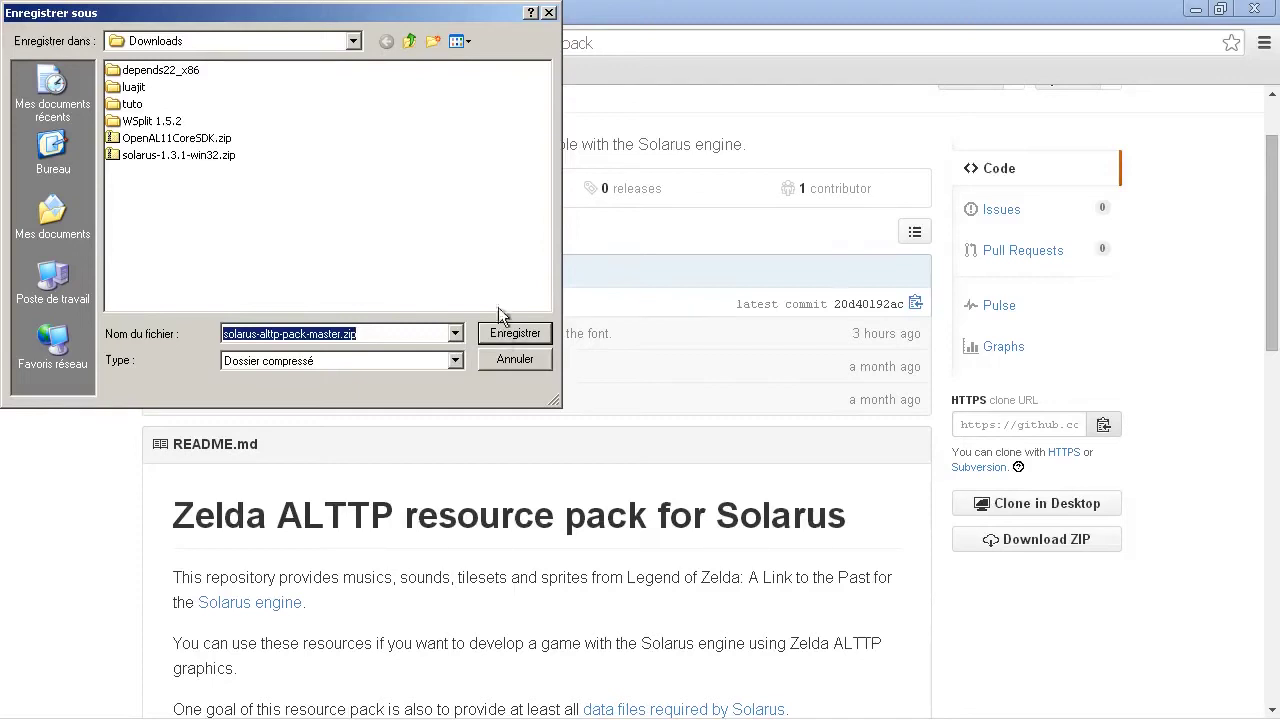
click(518, 335)
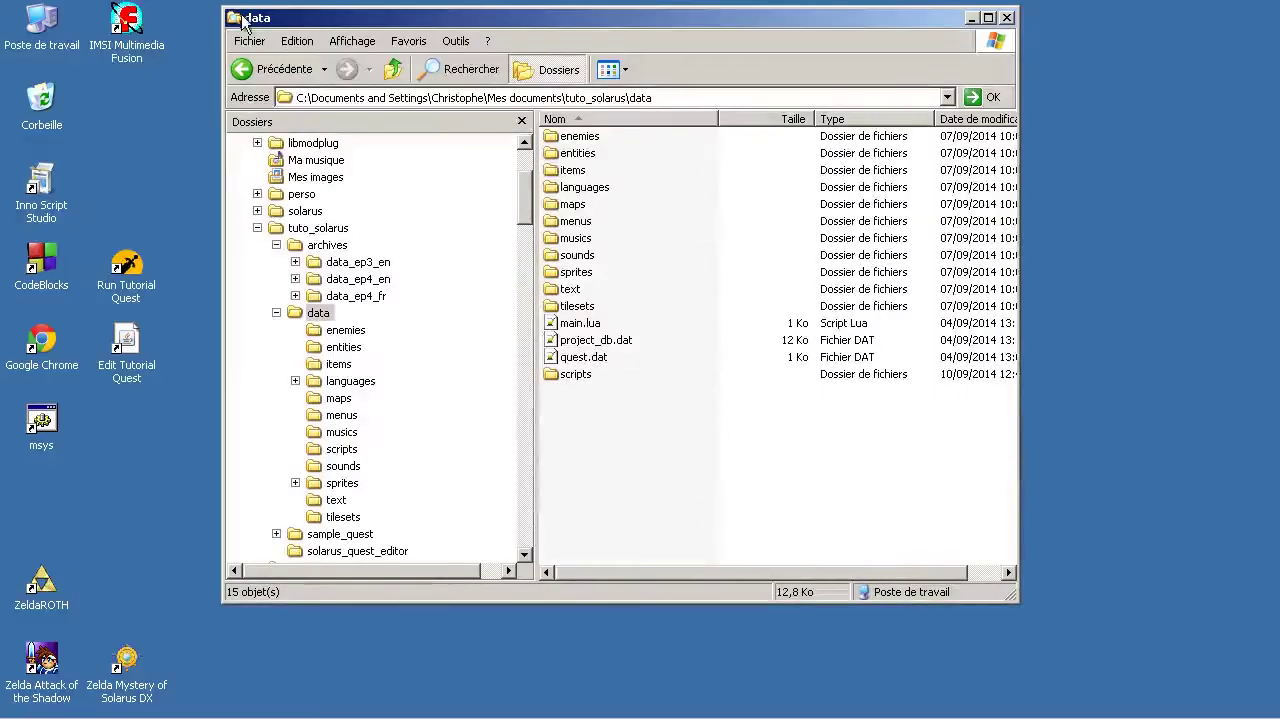
Open solarus-alttp-pack-master.zip from the Downloads folder and go to its data/text subfolder.
scroll(509, 191, up, 3)
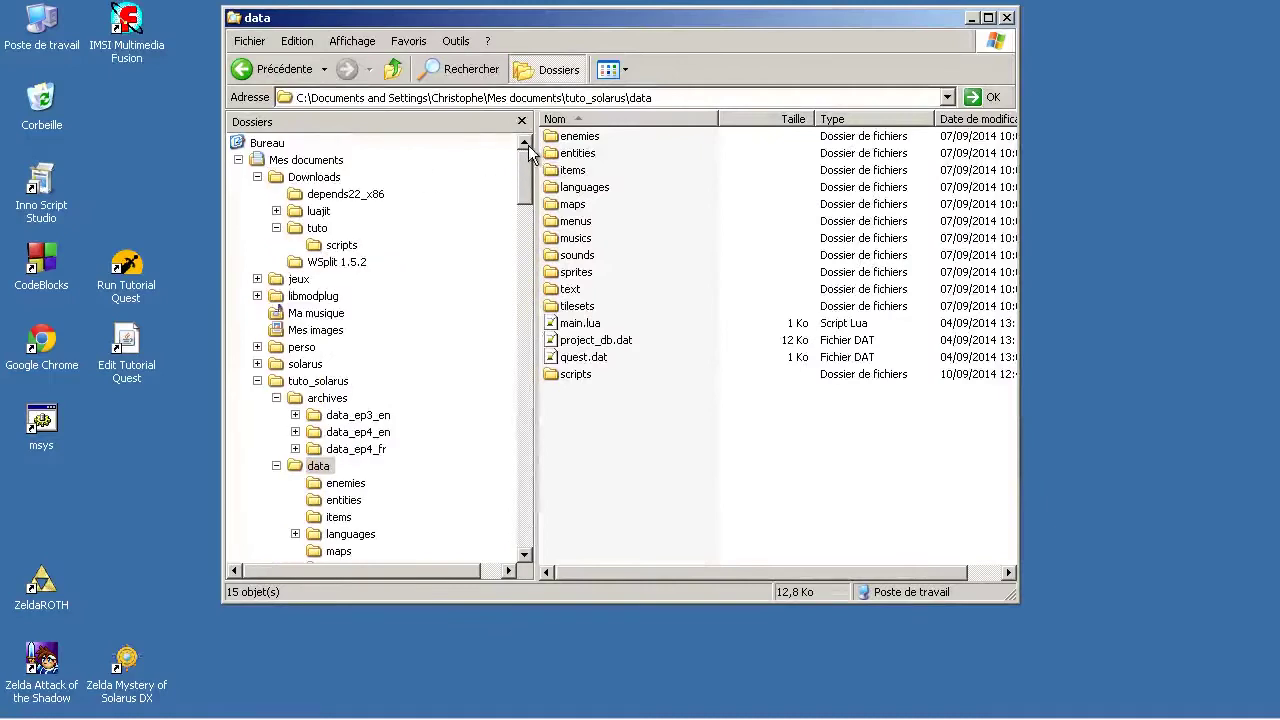
click(378, 180)
right_click(643, 238)
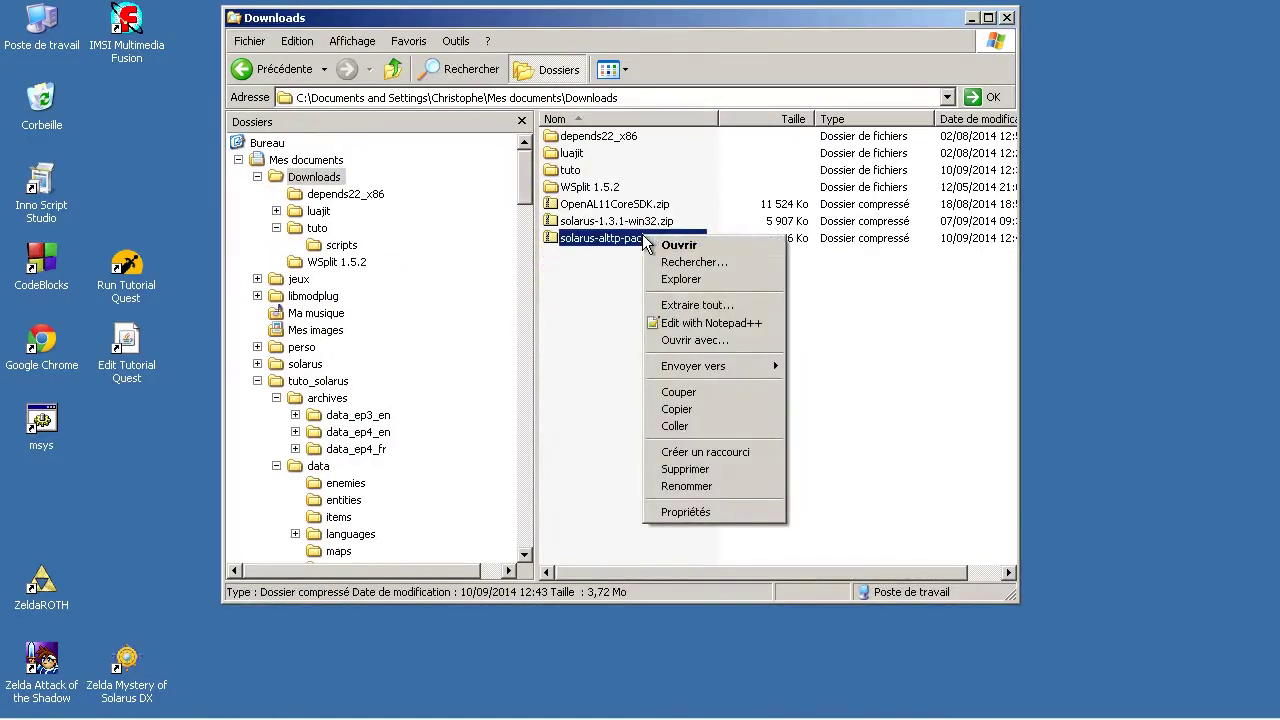
click(678, 245)
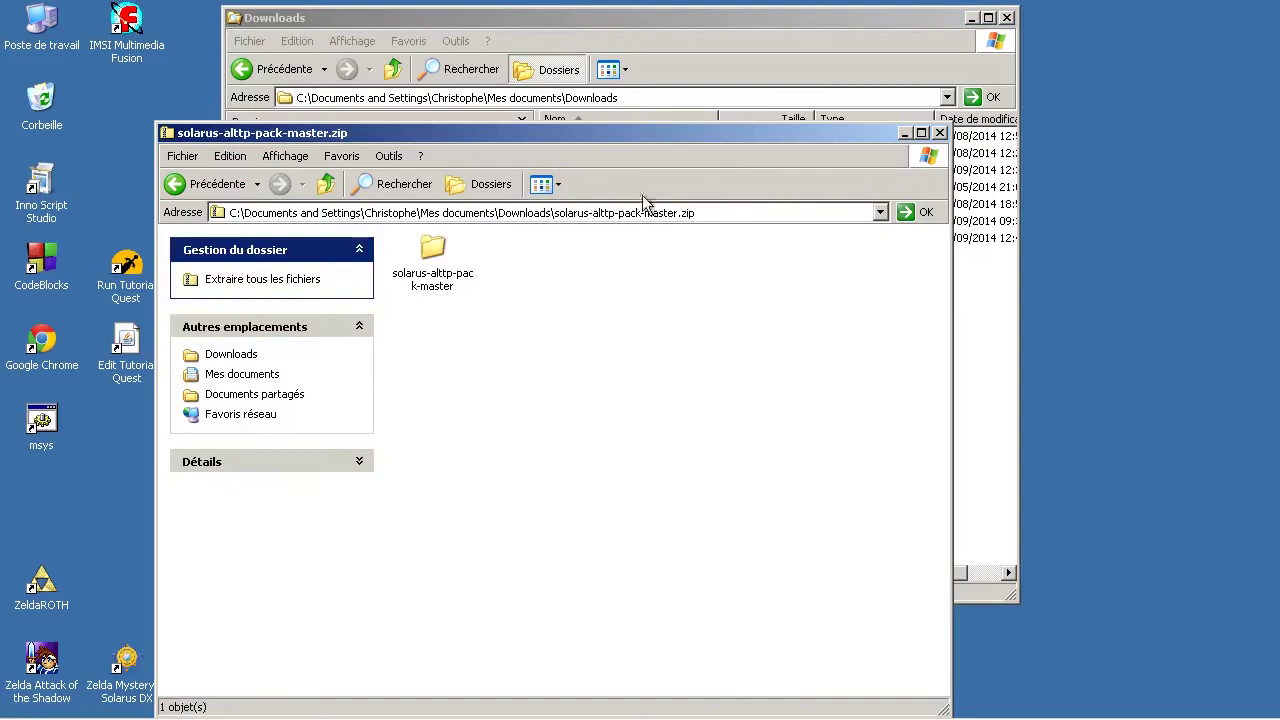
double_click(434, 265)
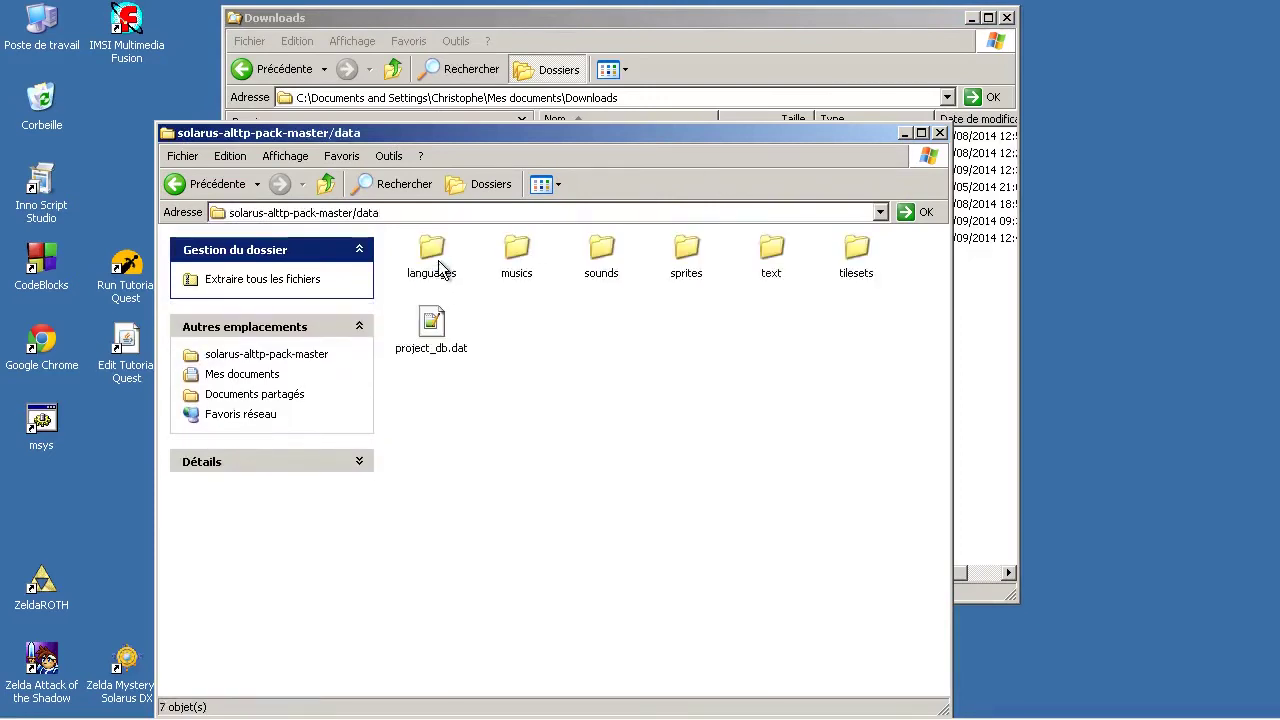
double_click(770, 252)
Arrange the archive and Downloads windows so both are reachable, and bring the tuto_solarus\data subfolders into view in the folder tree.
drag(627, 347, 406, 236)
drag(618, 133, 942, 112)
drag(905, 20, 743, 18)
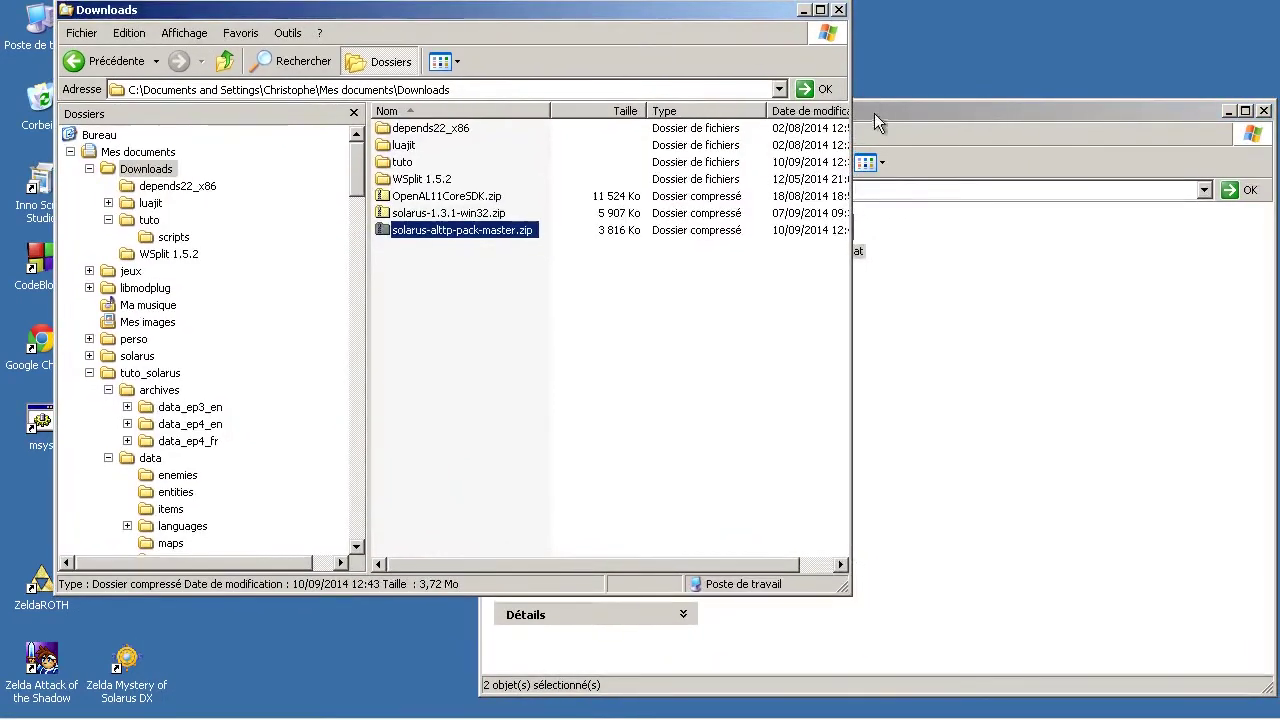
click(868, 97)
click(357, 181)
mouse_move(357, 181)
mouse_down()
mouse_move(358, 223)
mouse_move(357, 197)
mouse_up()
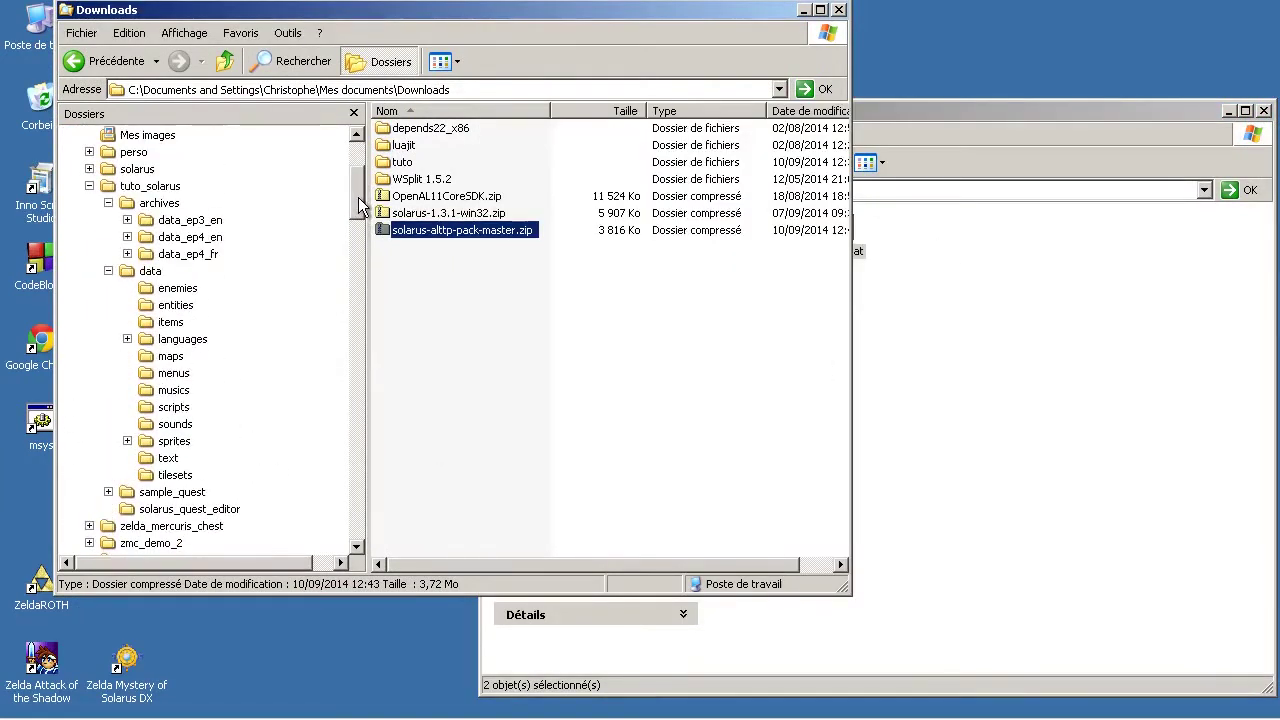
Preview the alttp.png font image from the pack's data/text folder and close the viewer.
click(760, 250)
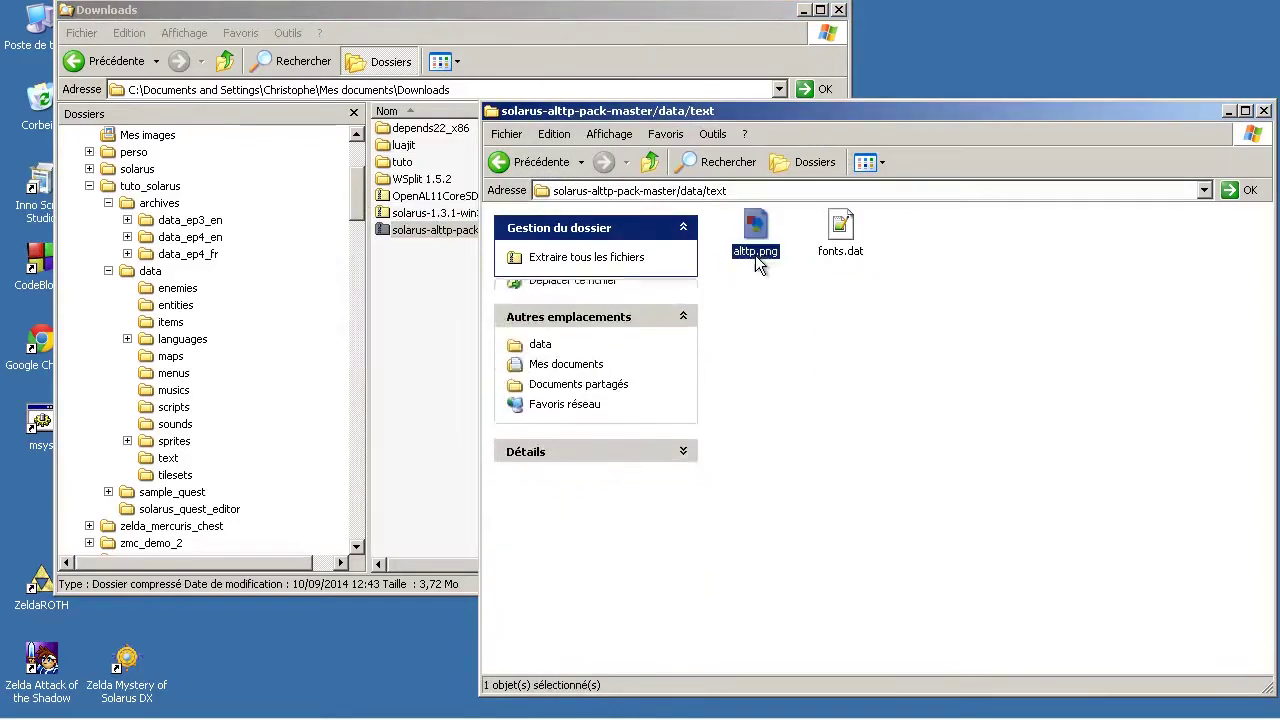
double_click(757, 250)
scroll(943, 243, up, 3)
drag(626, 392, 256, 392)
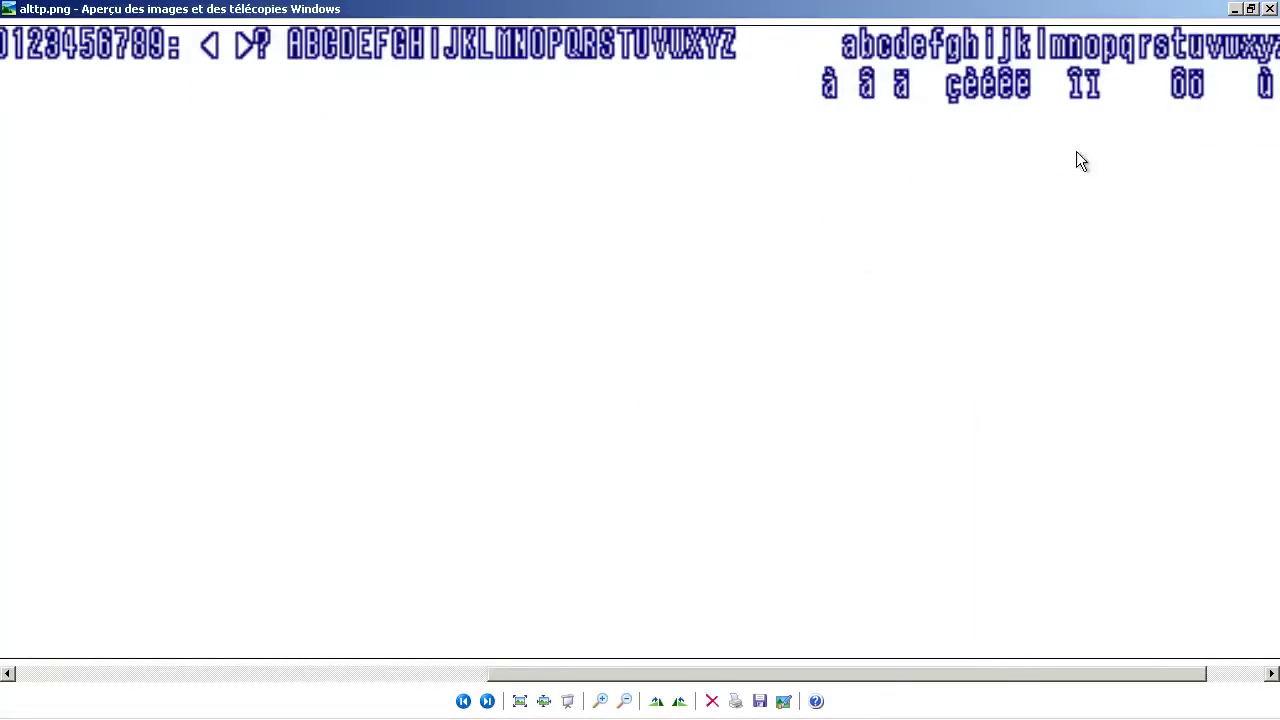
click(1270, 9)
Copy alttp.png and fonts.dat from the pack's data/text folder into tuto_solarus\data\text, replacing the existing fonts.dat.
click(850, 230)
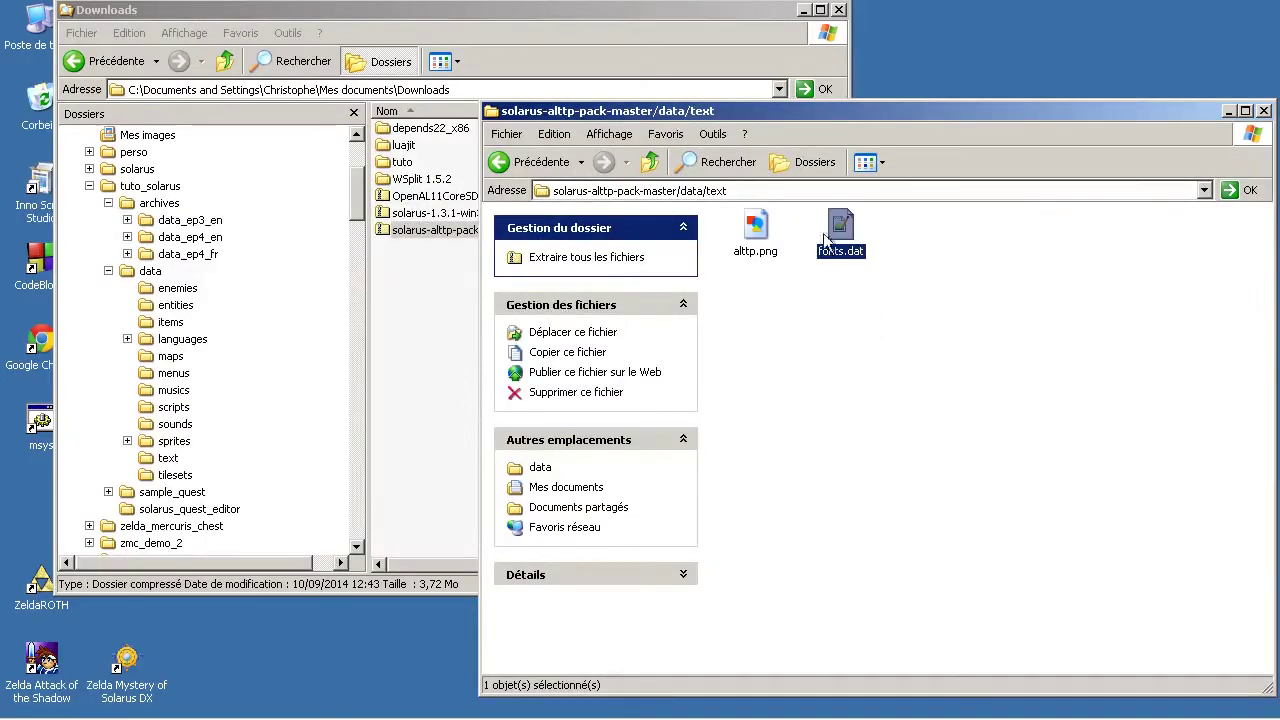
click(868, 257)
drag(868, 324, 736, 210)
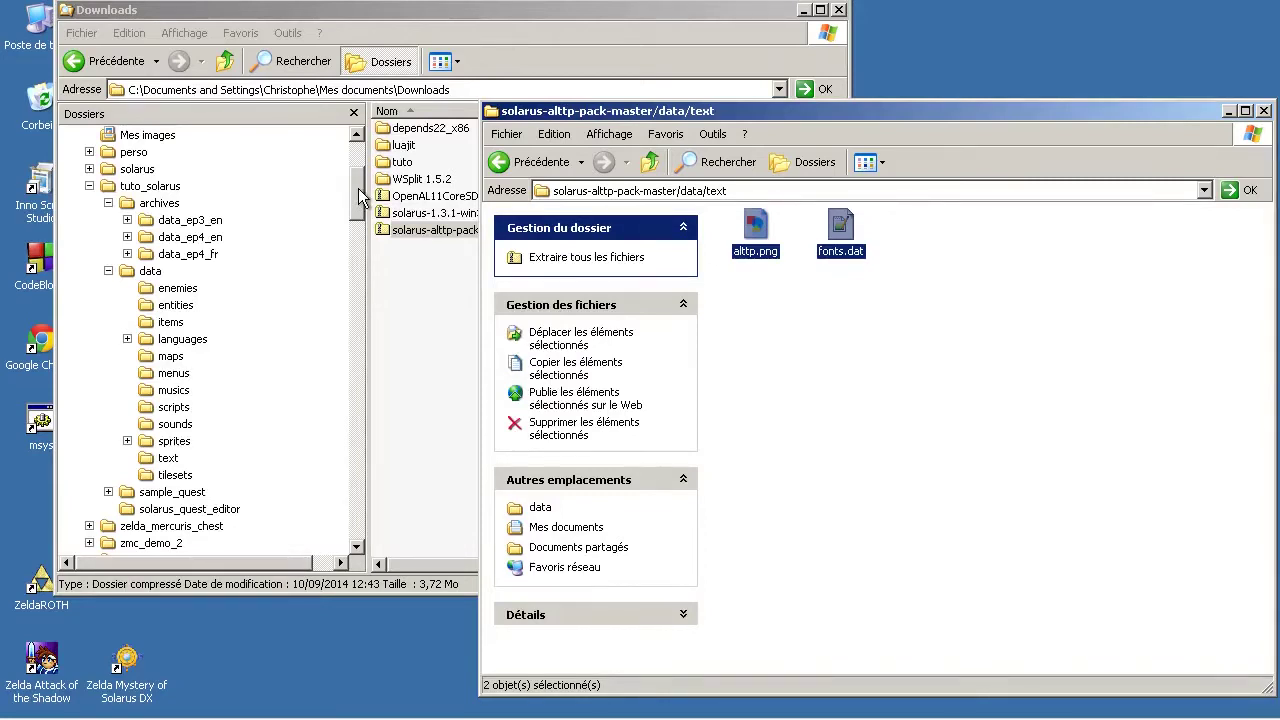
click(890, 276)
drag(887, 268, 740, 198)
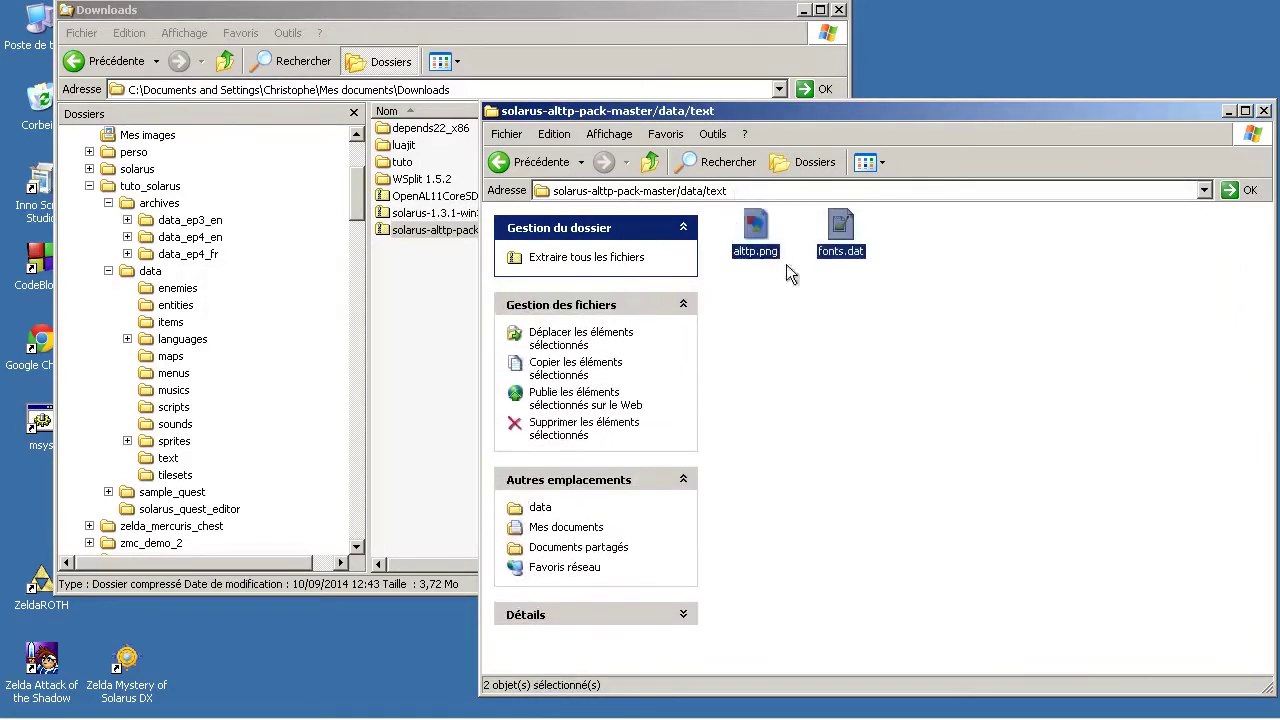
click(358, 194)
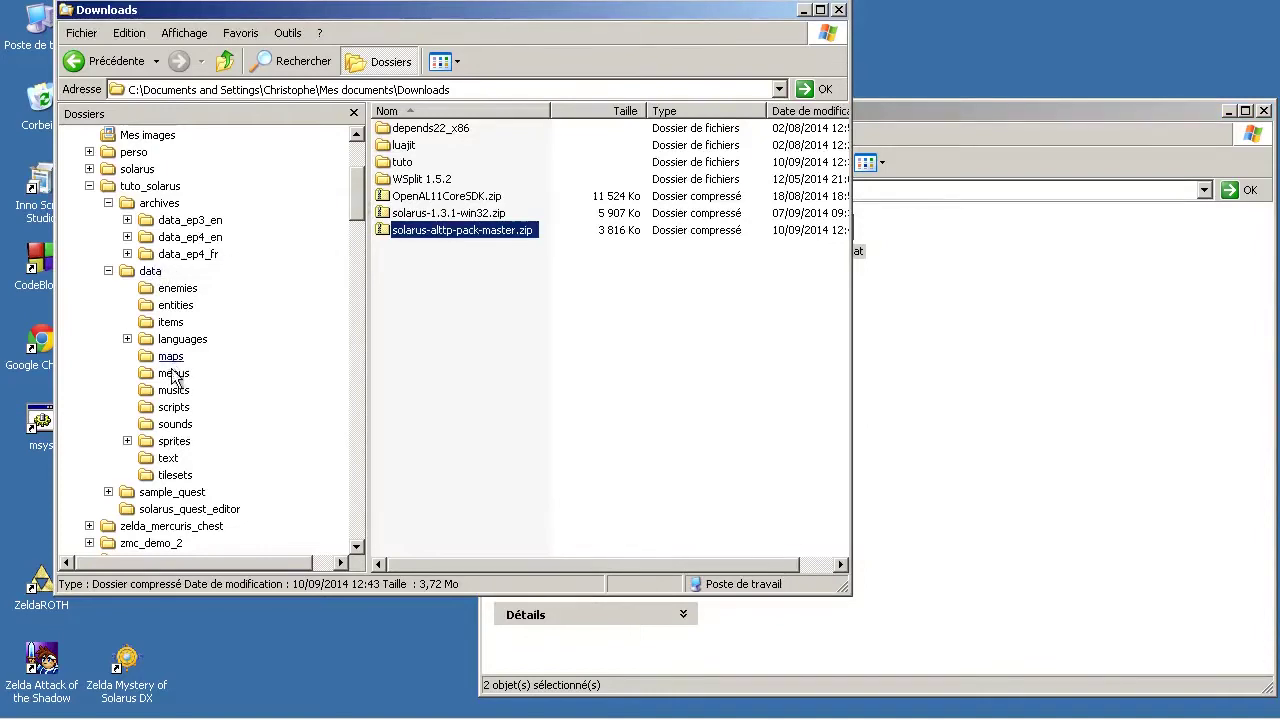
click(168, 458)
key(ctrl+v)
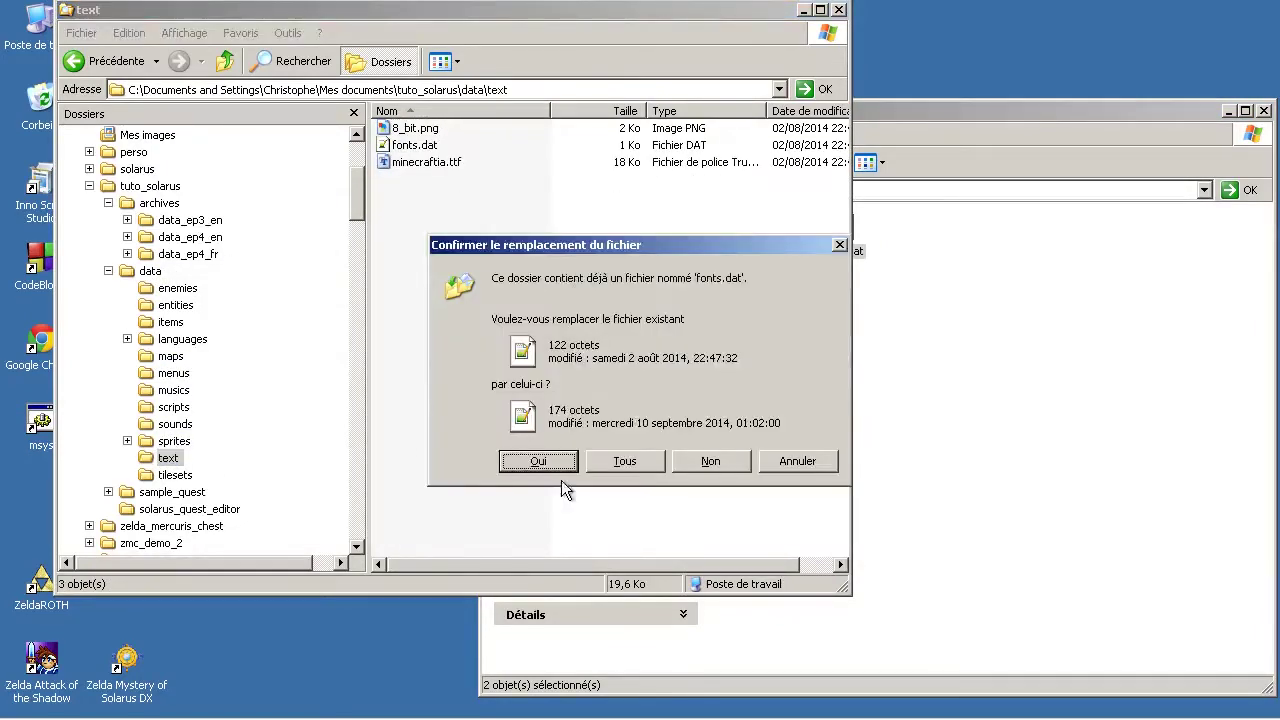
click(538, 461)
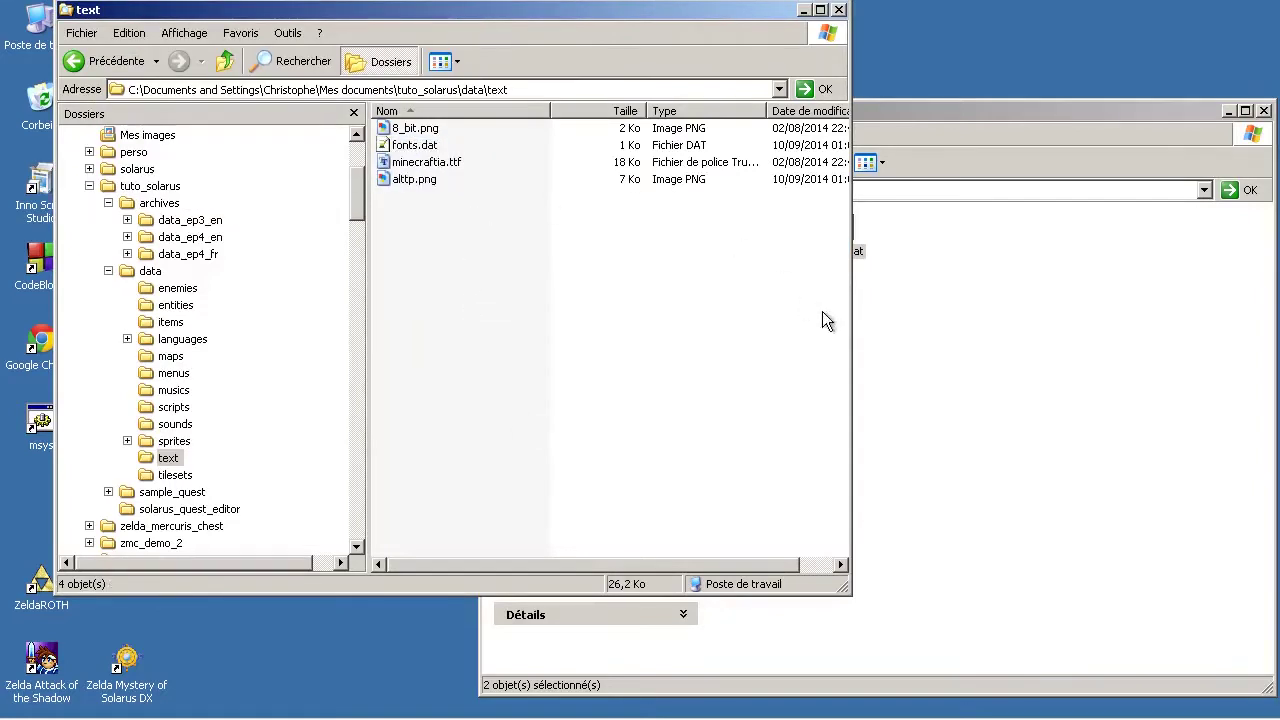
Open the tutorial quest in Solarus Quest Editor to check its resource tree, and close the editor.
click(932, 366)
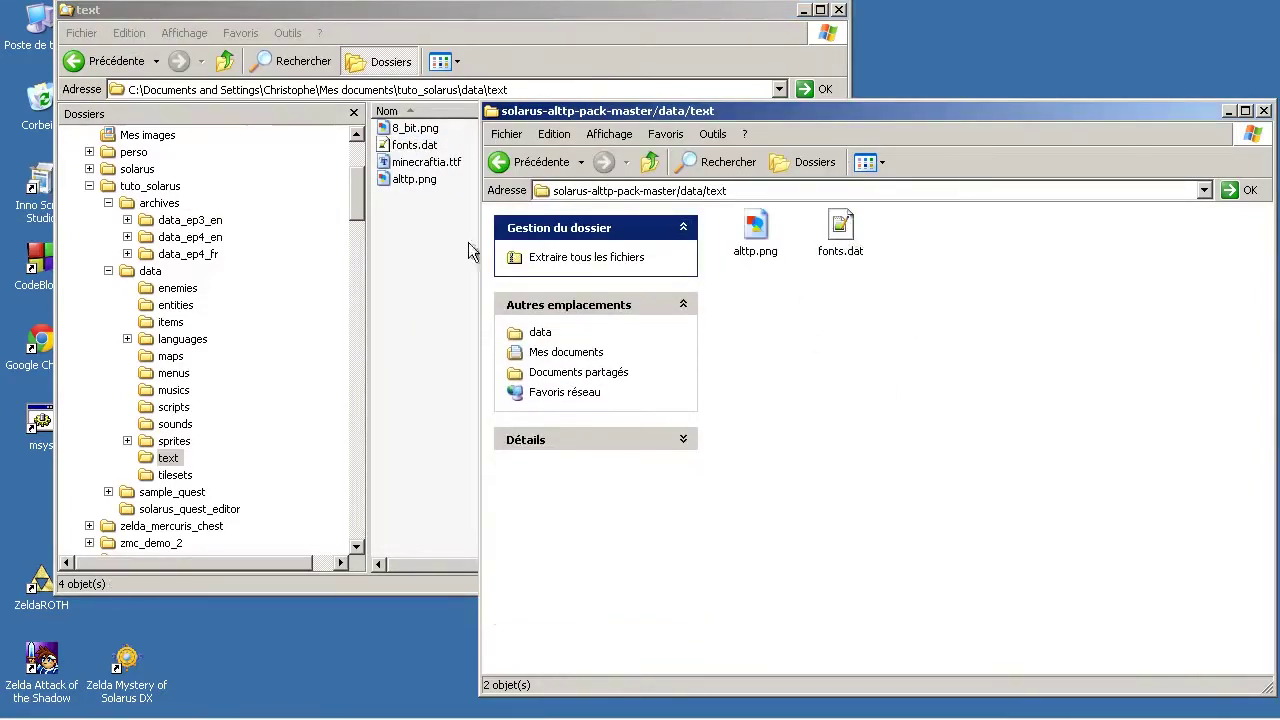
drag(230, 17, 376, 30)
click(126, 345)
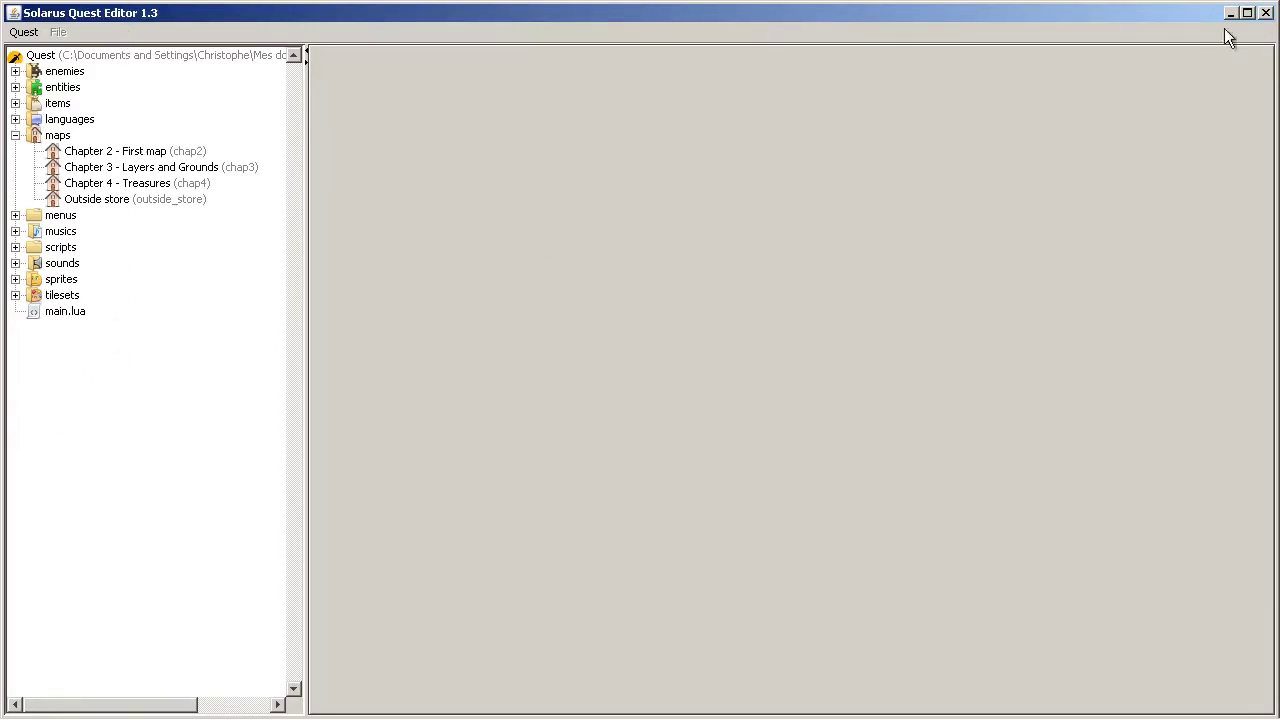
click(1265, 12)
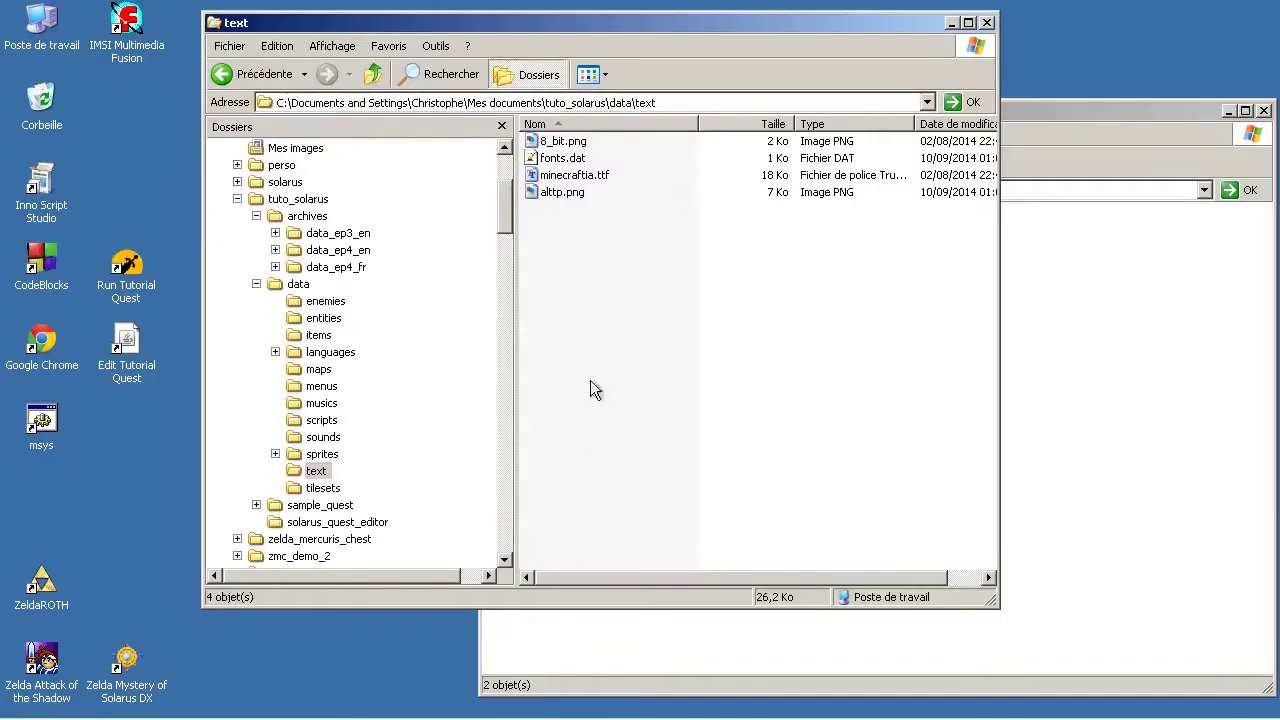
Copy dialog_box.png from the pack's data/sprites/hud folder into tuto_solarus\data\sprites\hud.
click(1099, 372)
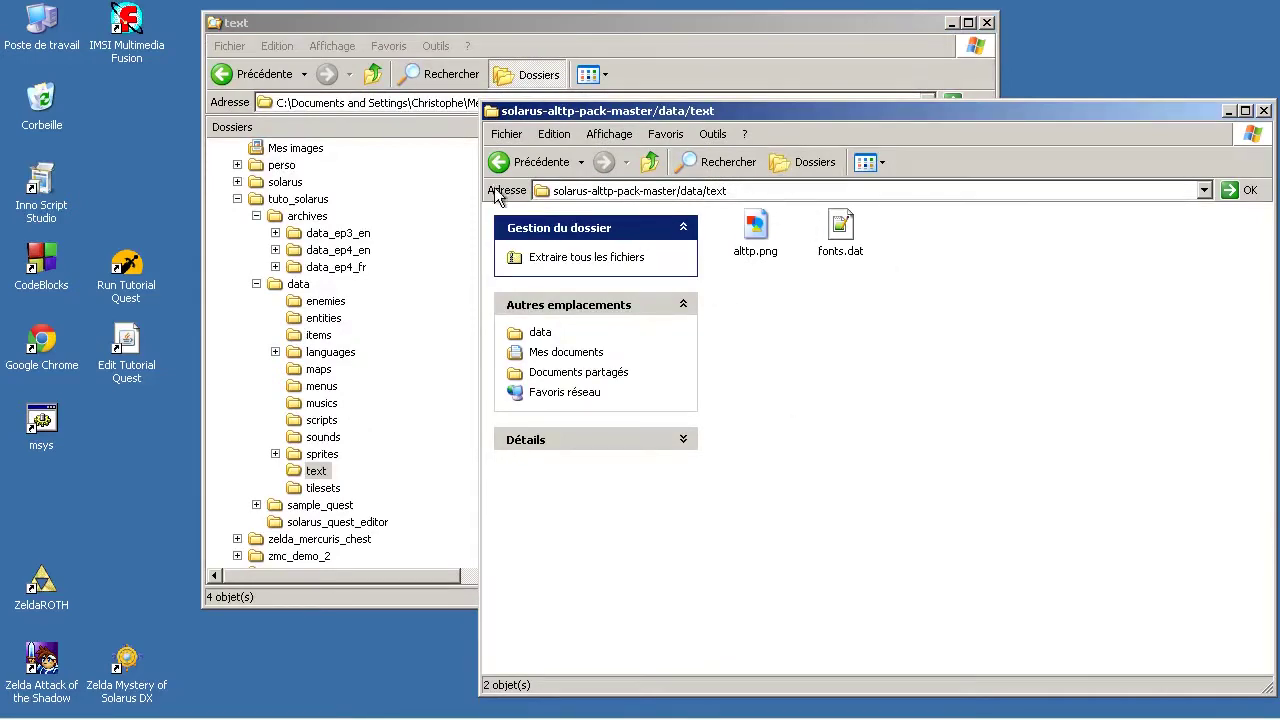
click(500, 29)
drag(500, 29, 479, 25)
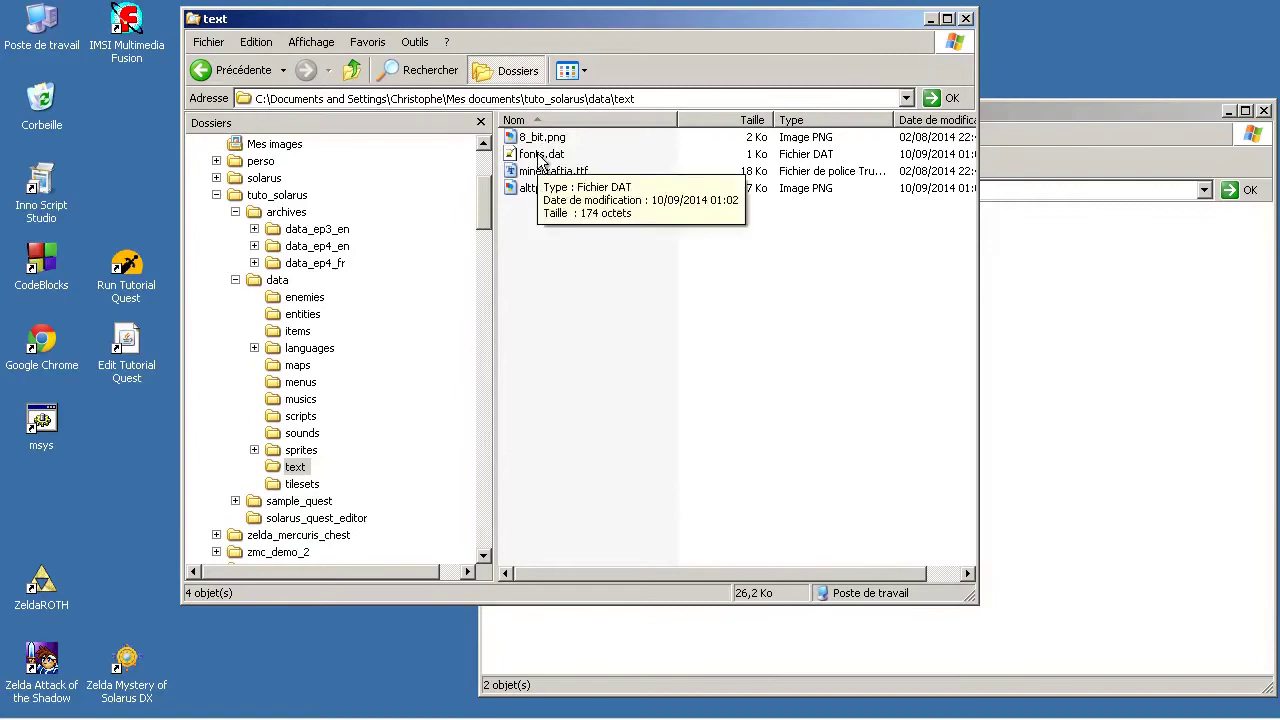
click(1128, 435)
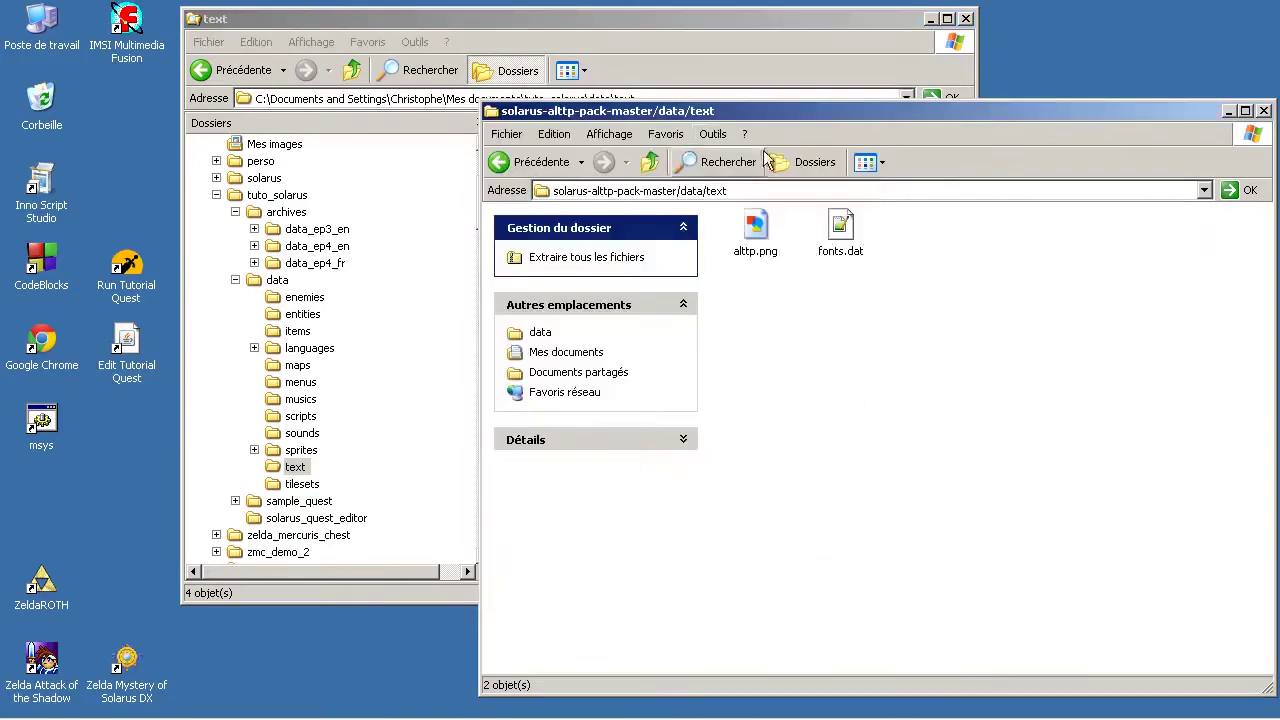
click(806, 162)
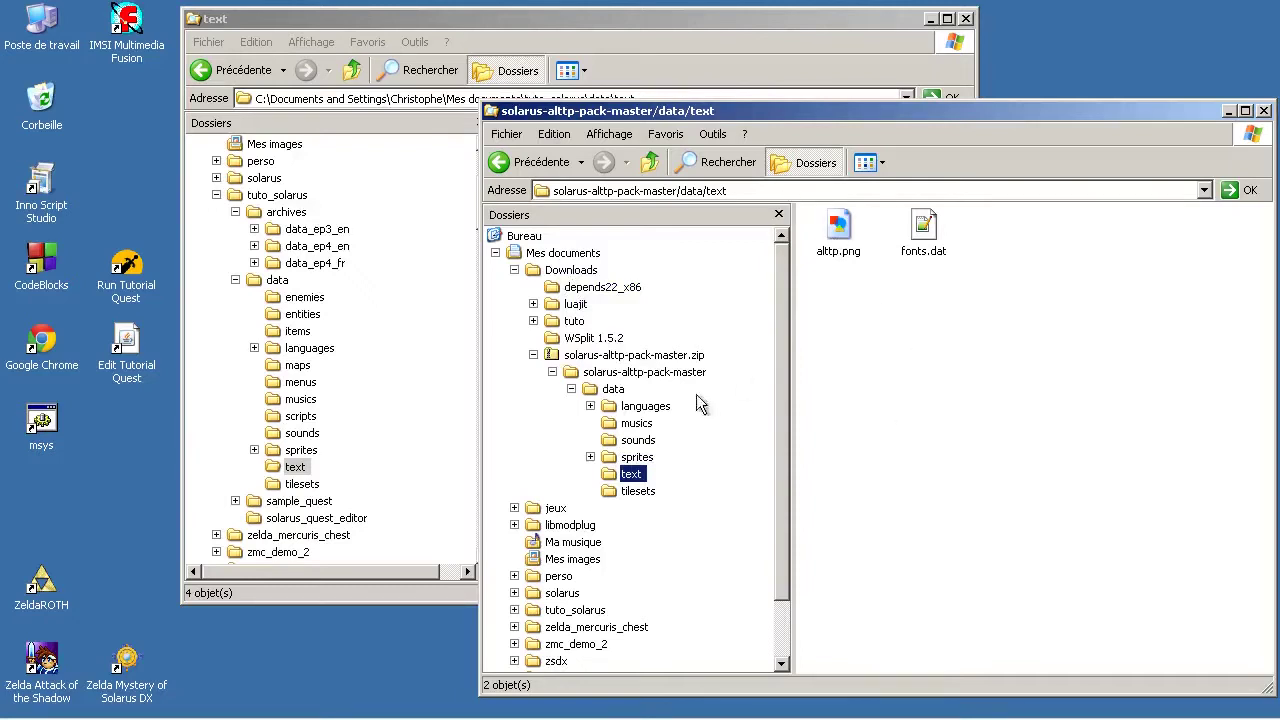
click(634, 459)
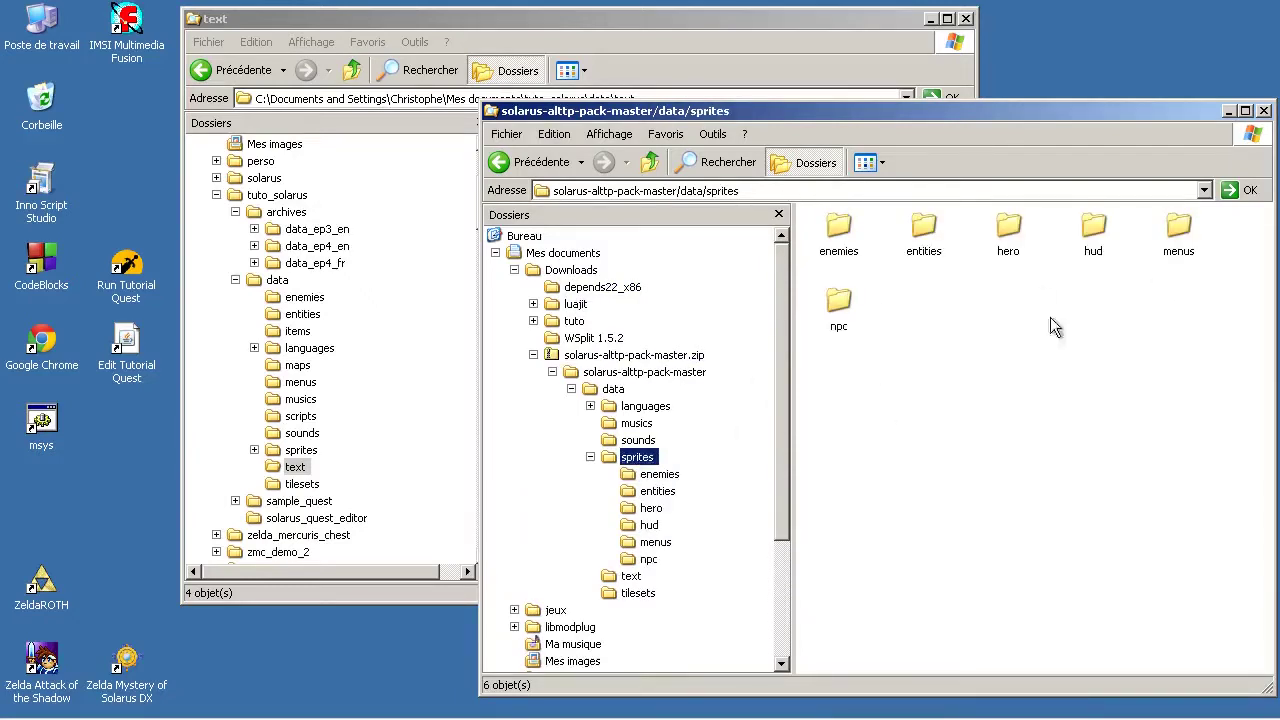
click(651, 525)
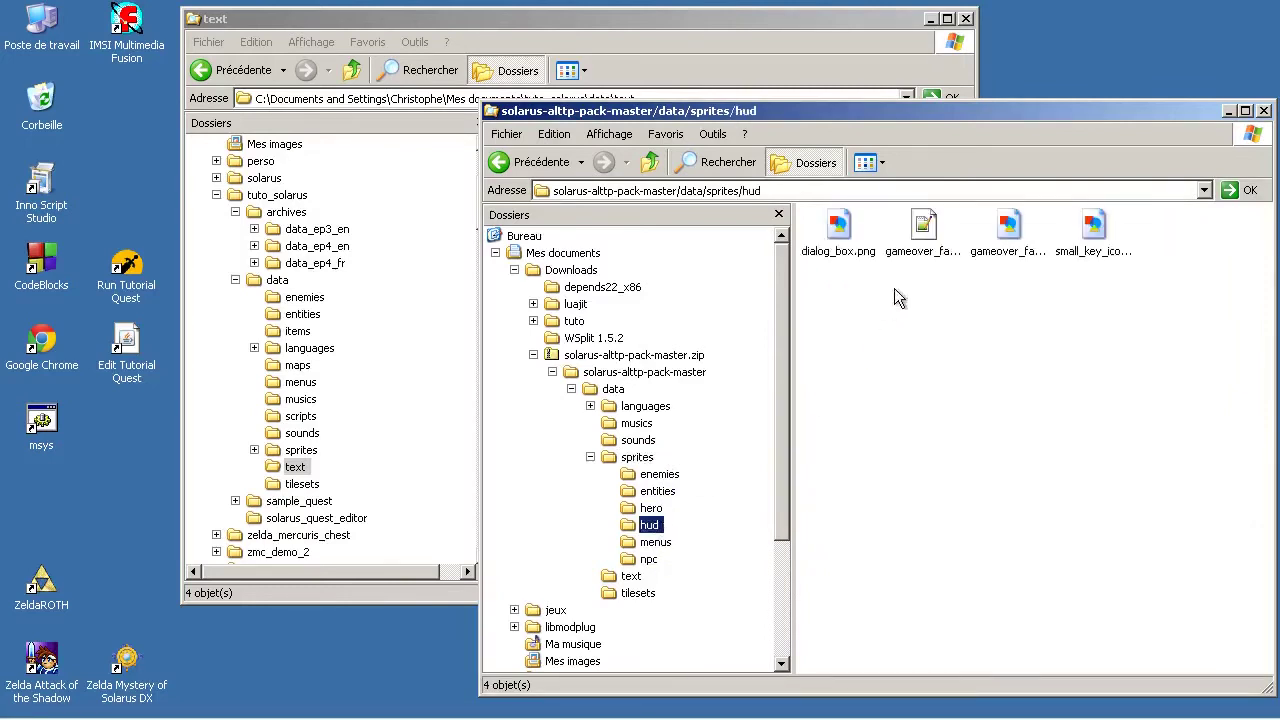
click(845, 252)
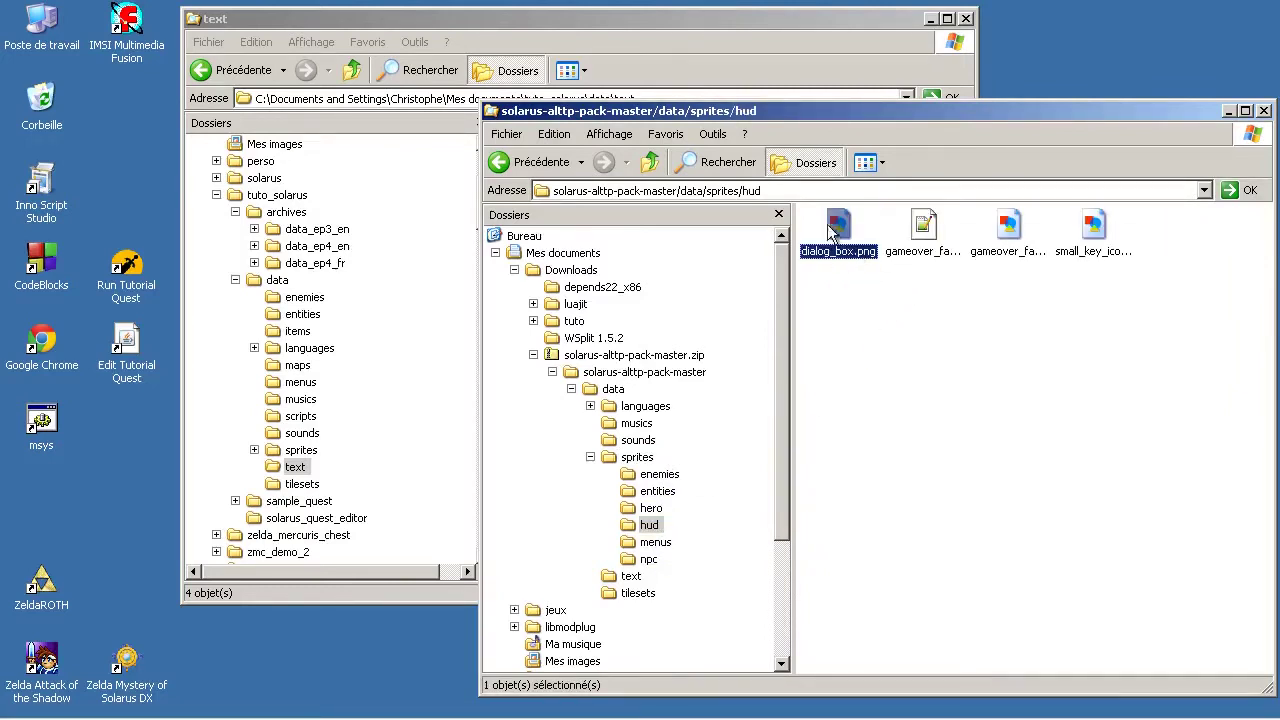
drag(838, 252, 322, 520)
Preview the copied dialog_box.png in the quest's hud folder, and close the image viewer and the archive window.
click(578, 155)
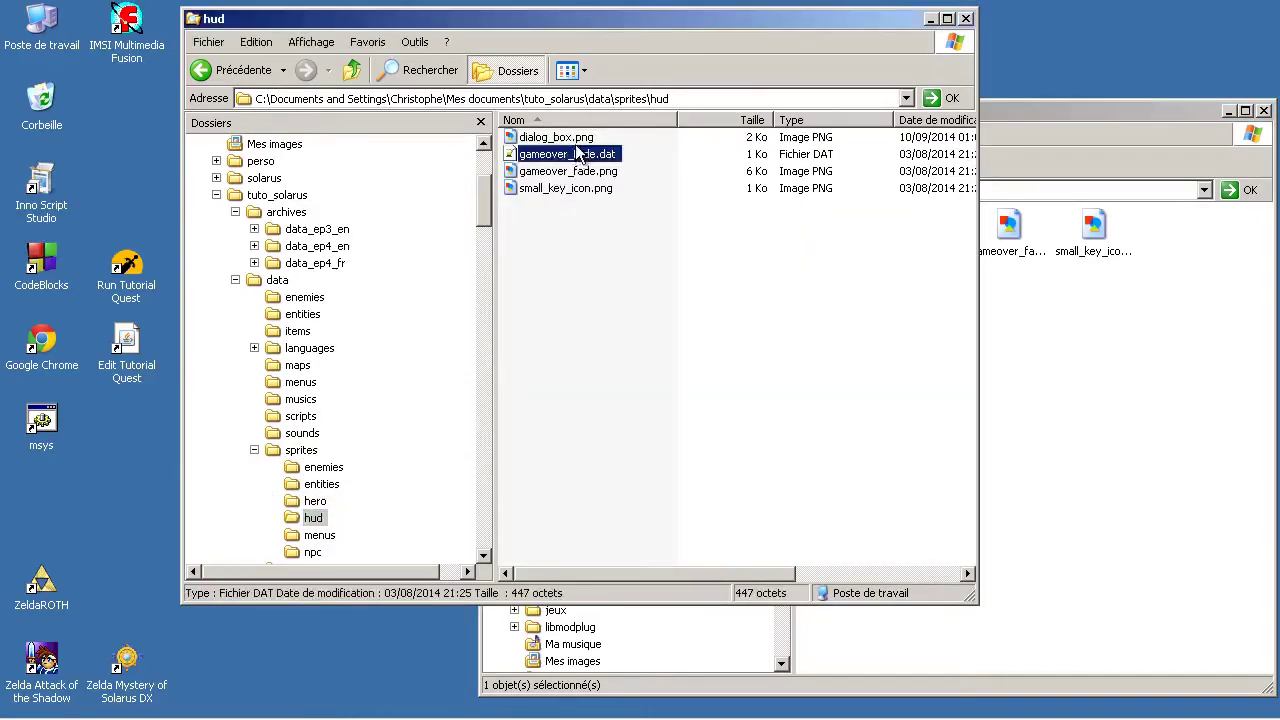
double_click(577, 139)
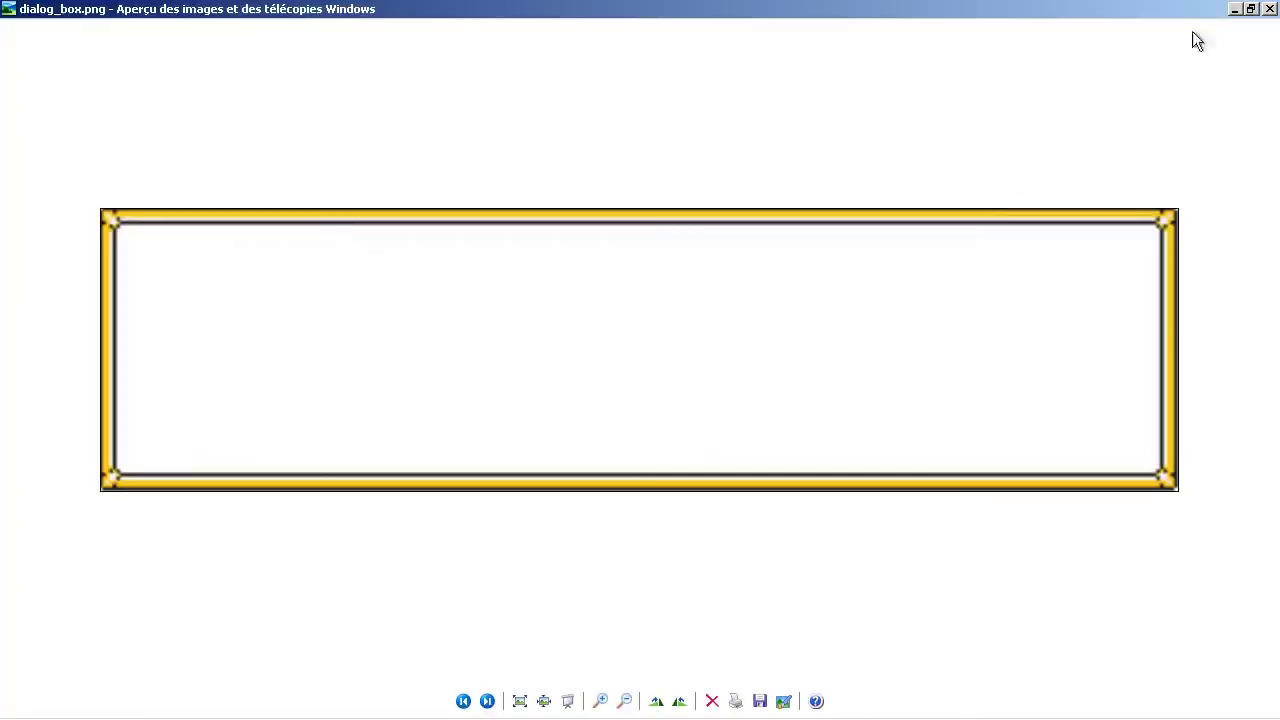
click(1270, 9)
click(1040, 322)
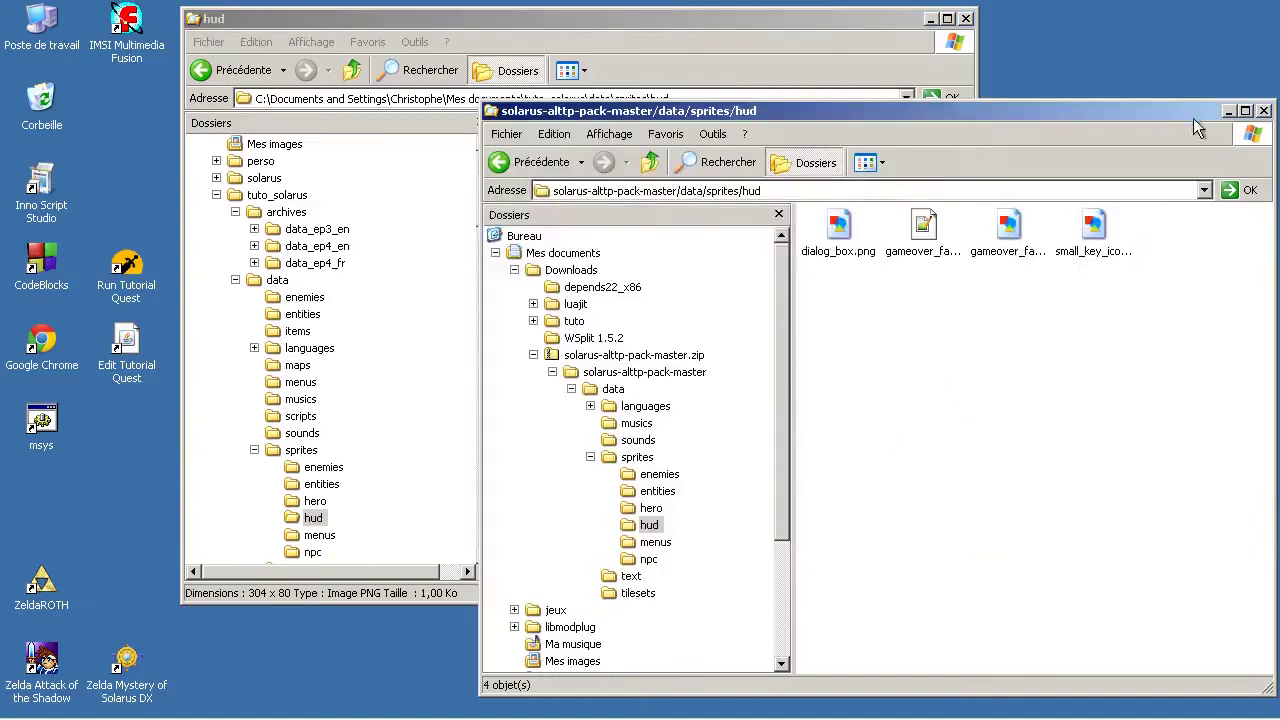
click(1266, 110)
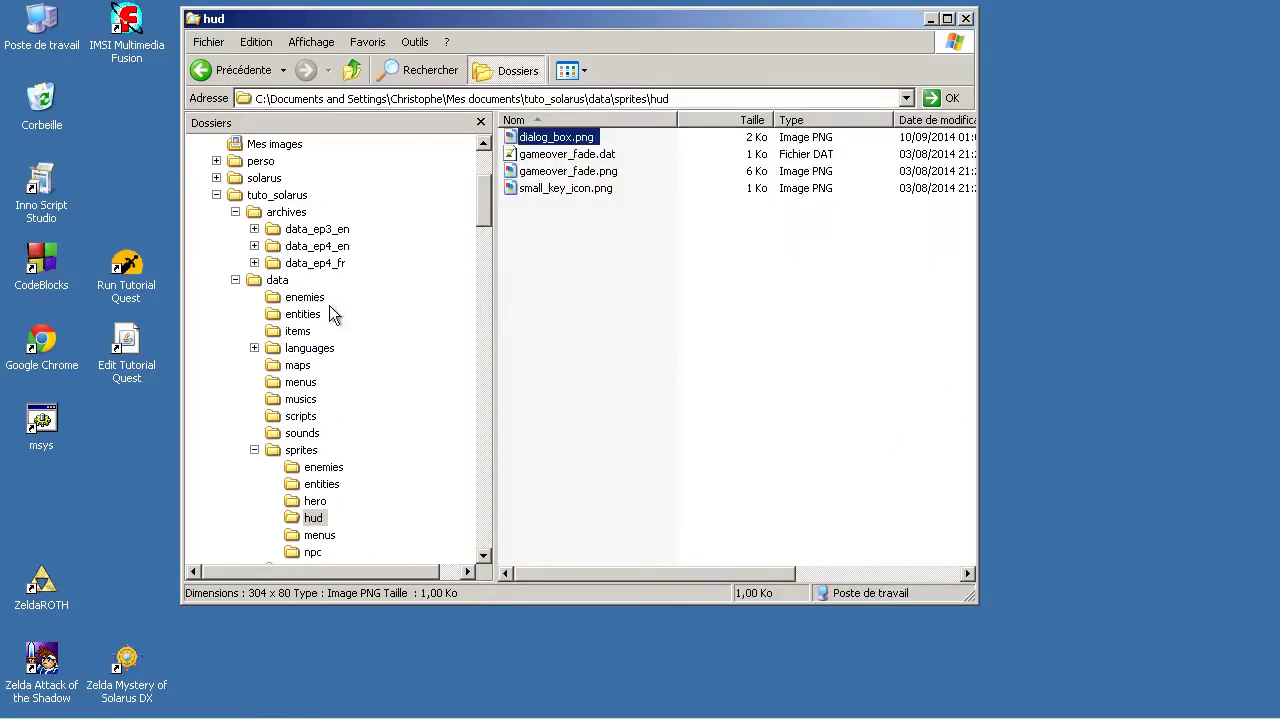
Open the Downloads\tuto\scripts folder and select dialog_box.lua and game_manager.lua.
drag(489, 204, 487, 170)
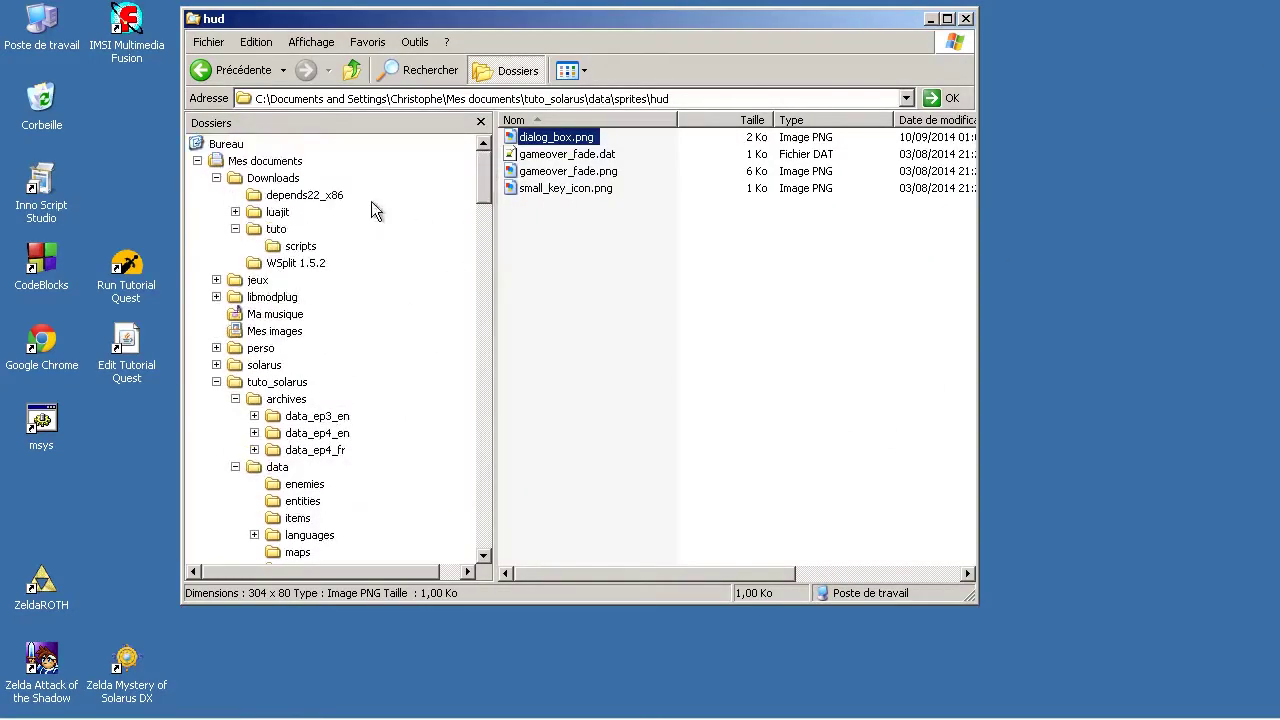
click(300, 247)
drag(682, 220, 517, 117)
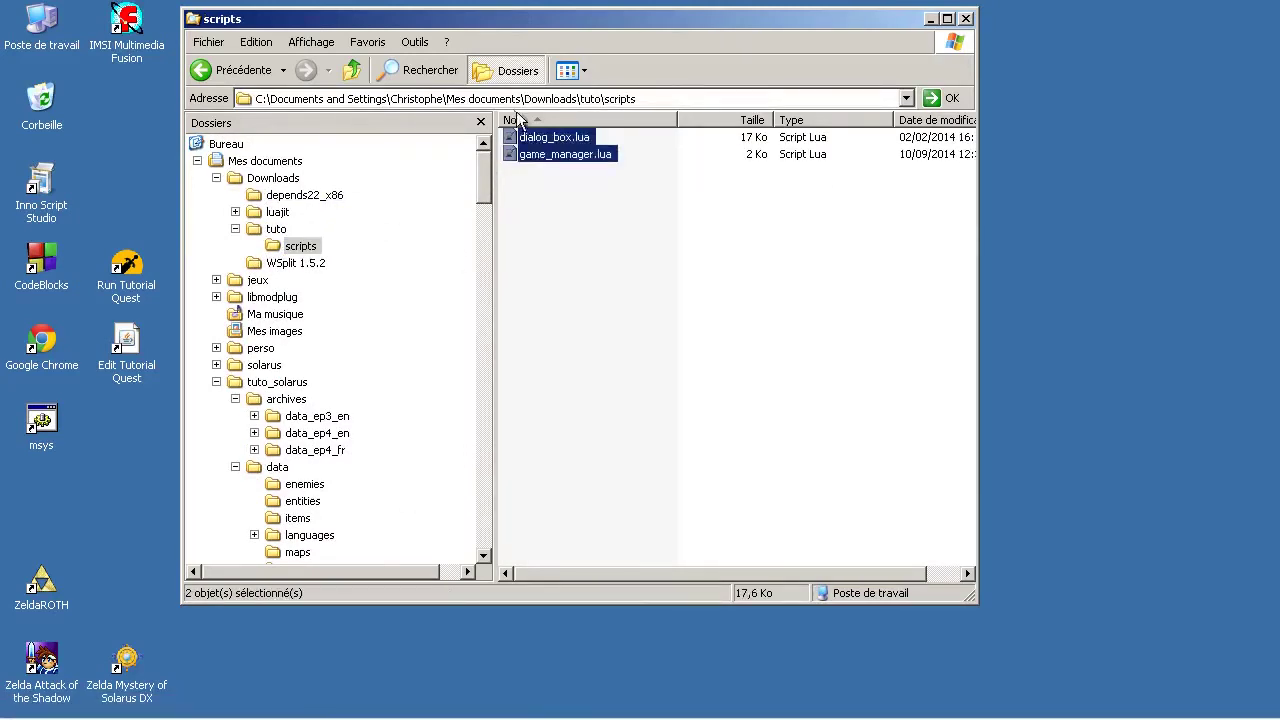
Open dialog_box.lua from tuto_solarus\data\scripts in Notepad++ and look through its code to the end.
drag(488, 180, 488, 224)
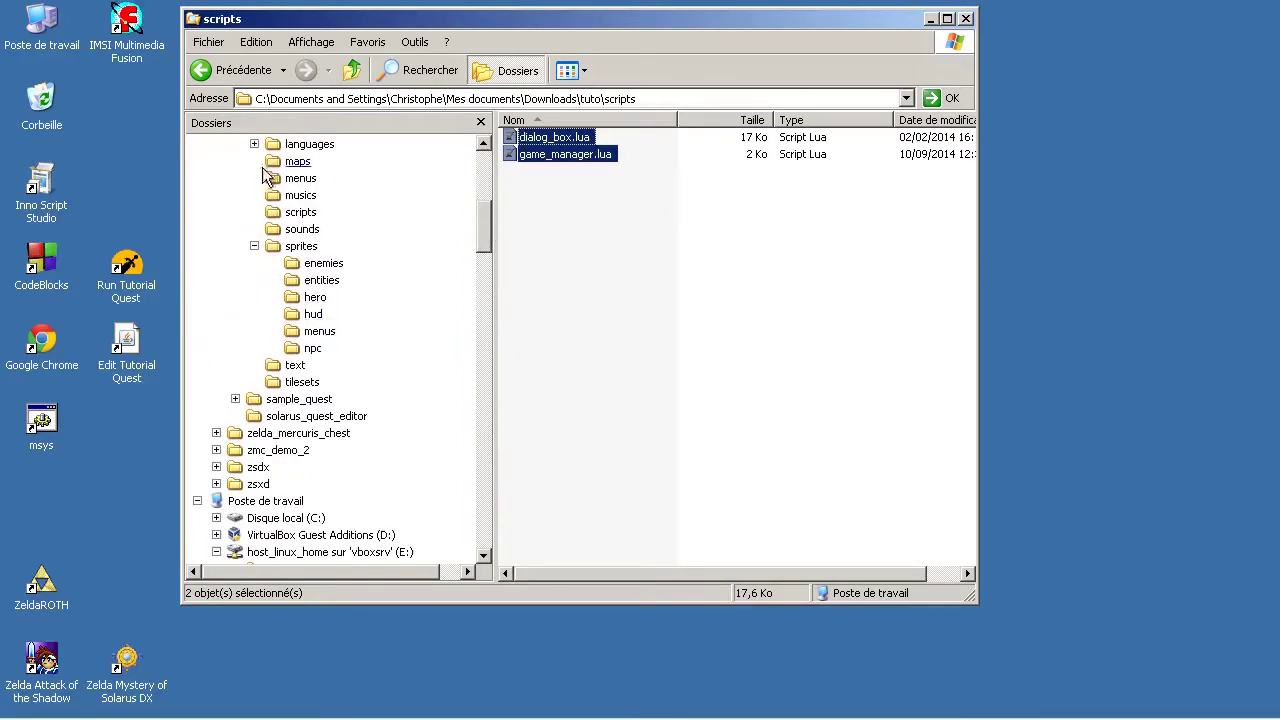
click(254, 246)
click(300, 212)
click(567, 171)
double_click(570, 138)
scroll(766, 280, down, 12)
scroll(514, 403, down, 19)
click(704, 235)
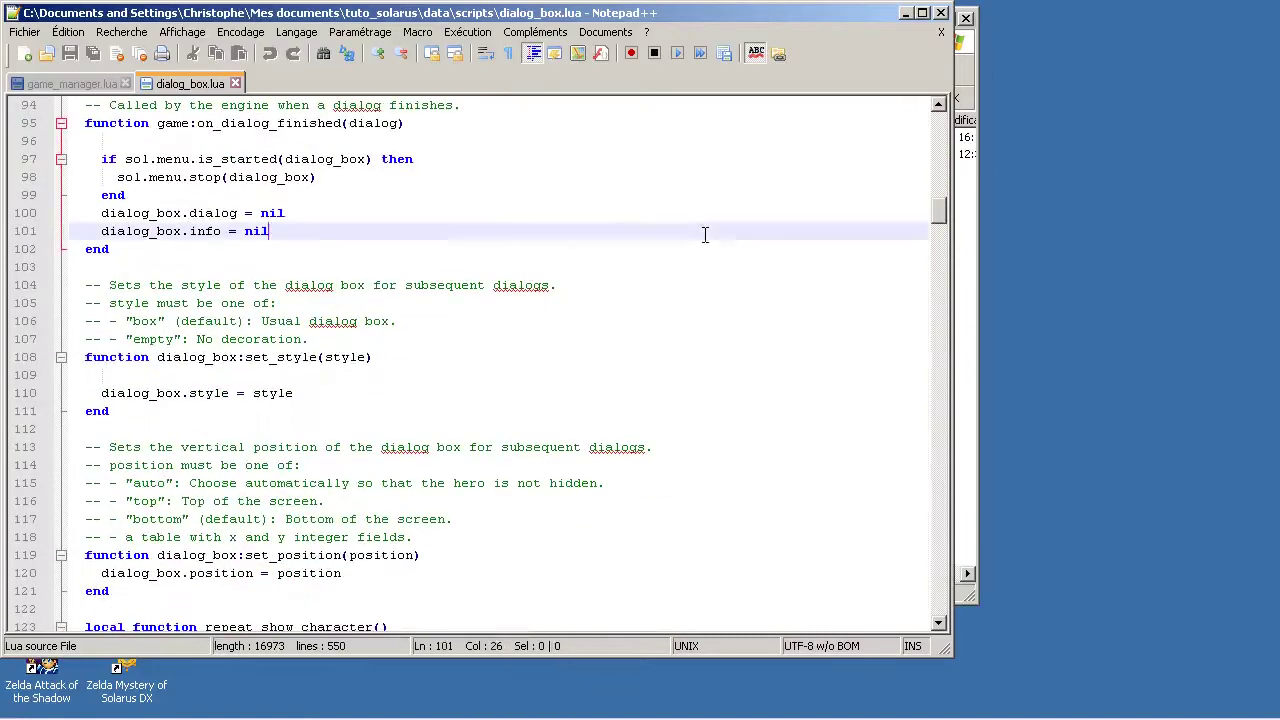
drag(936, 213, 919, 628)
Open game_manager.lua from tuto_solarus\data\scripts in Notepad++, keeping the folder window beside it.
click(971, 486)
drag(889, 22, 1090, 60)
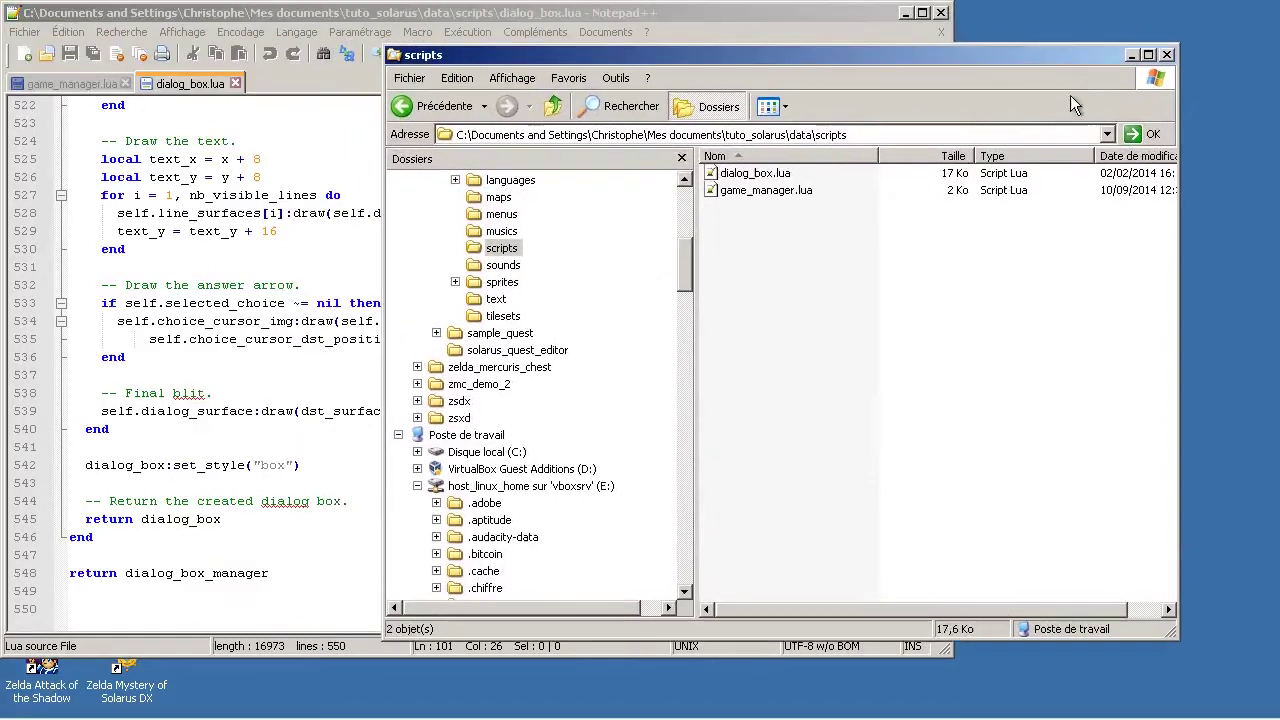
double_click(790, 190)
click(1047, 228)
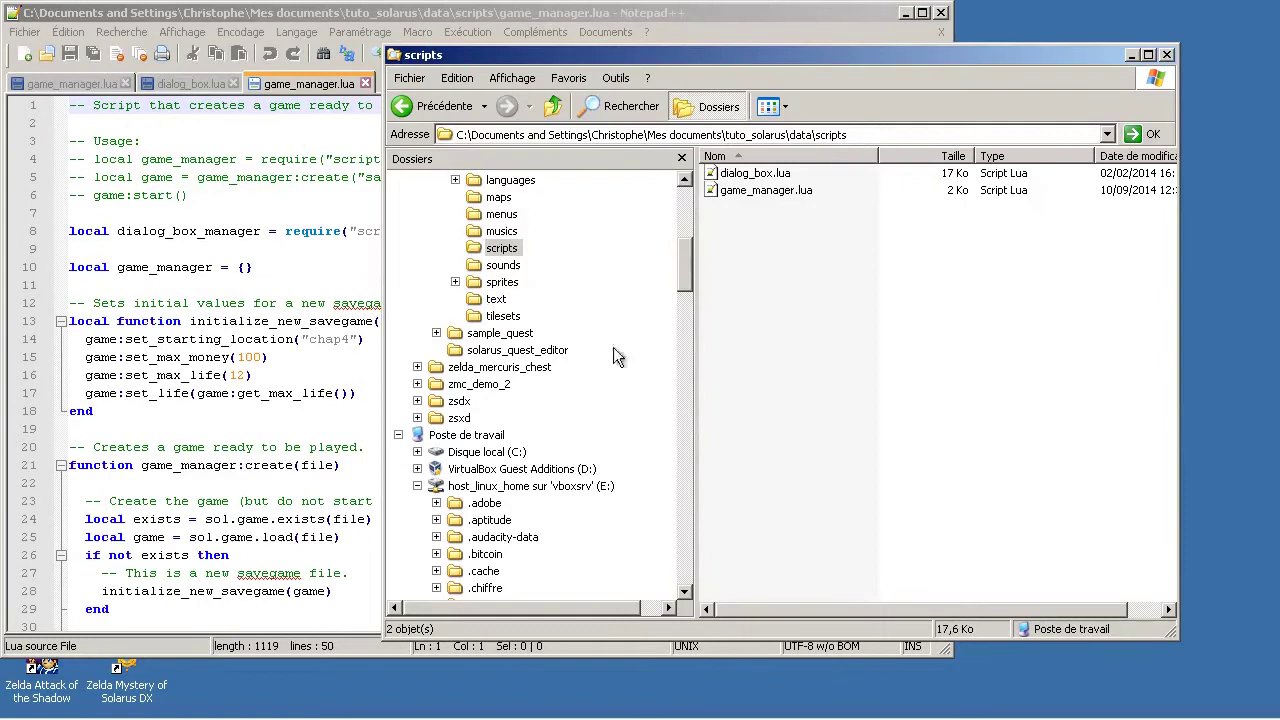
Open main.lua from tuto_solarus\data in Notepad++ and select the savegame loading and initialization code on lines 21 to 26.
drag(686, 262, 683, 237)
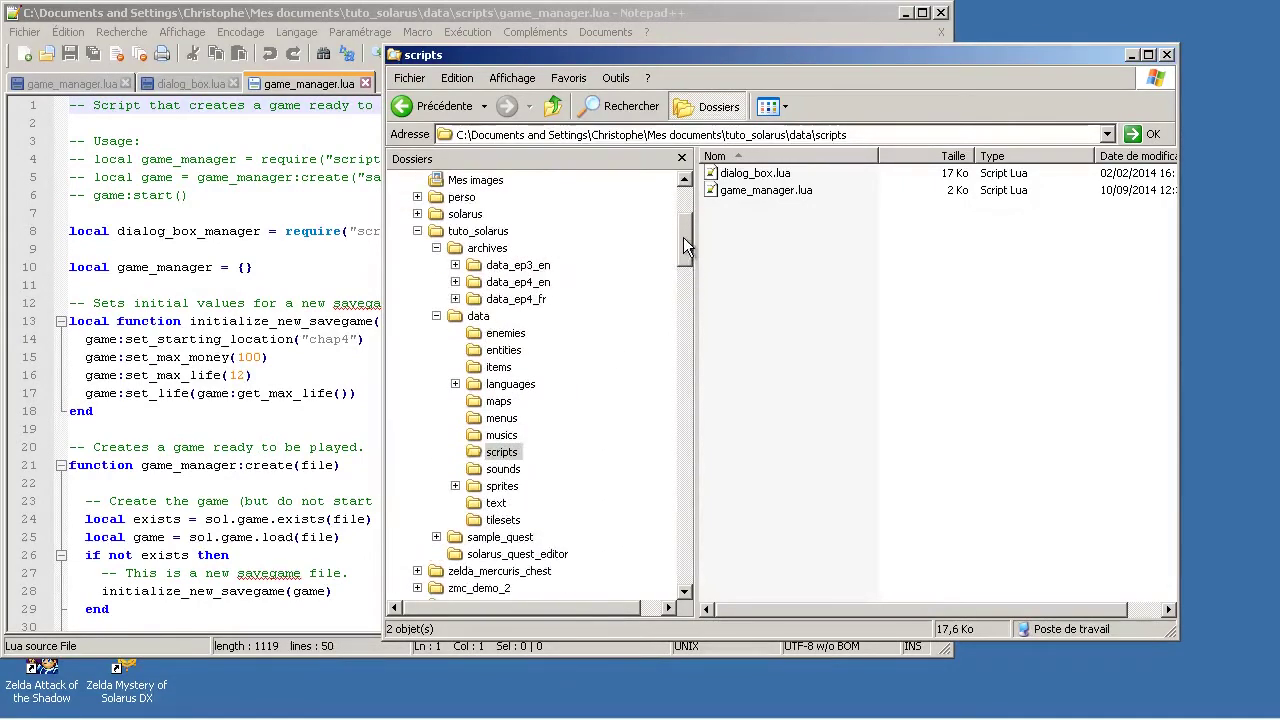
click(478, 316)
double_click(740, 377)
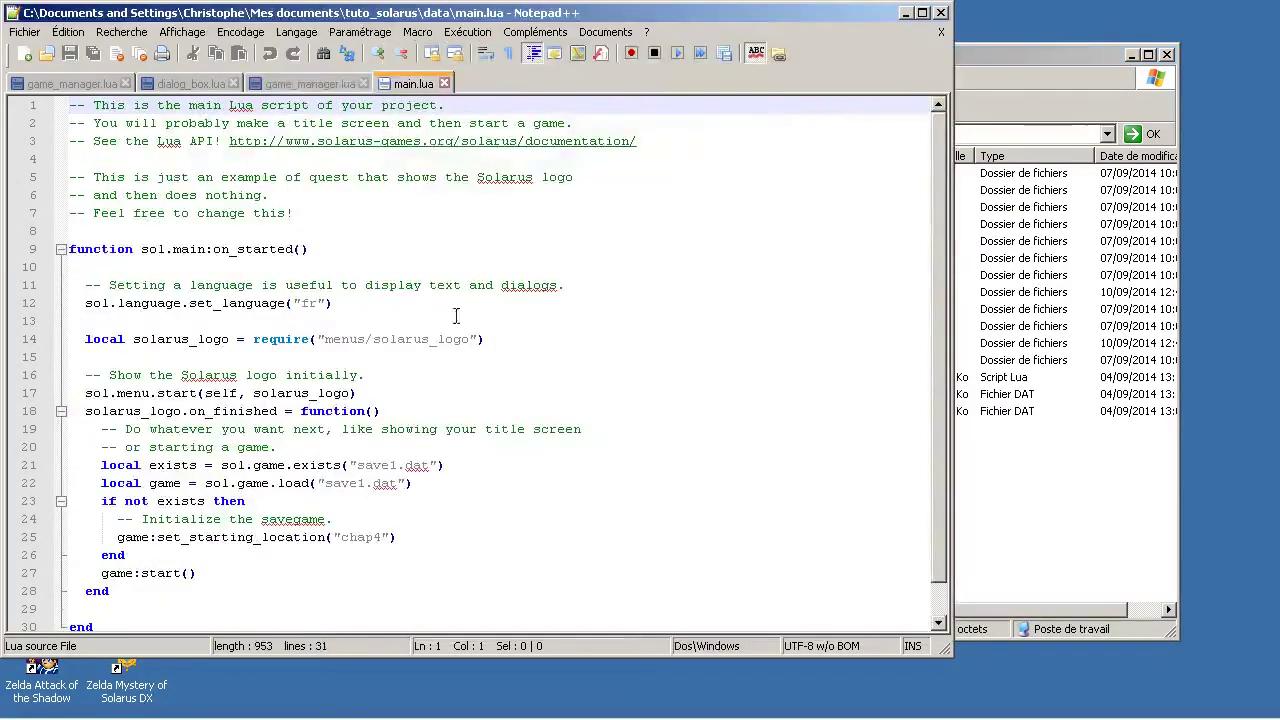
scroll(469, 366, down, 1)
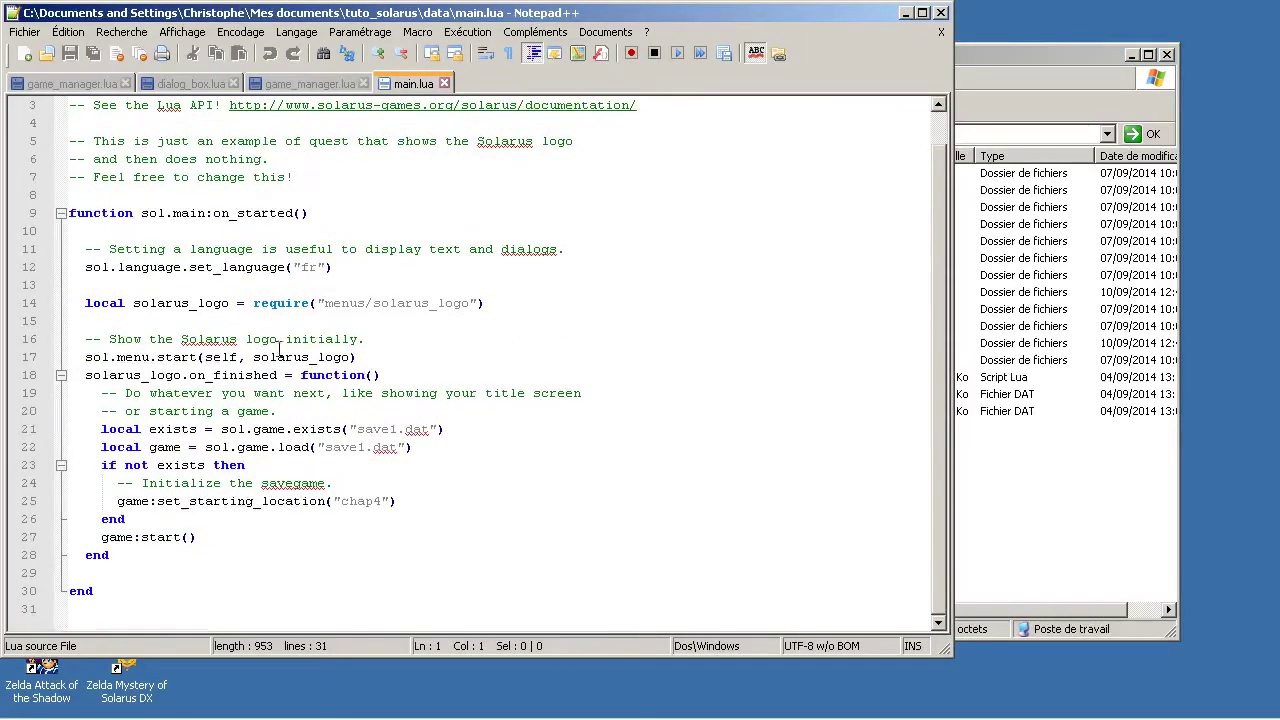
click(423, 525)
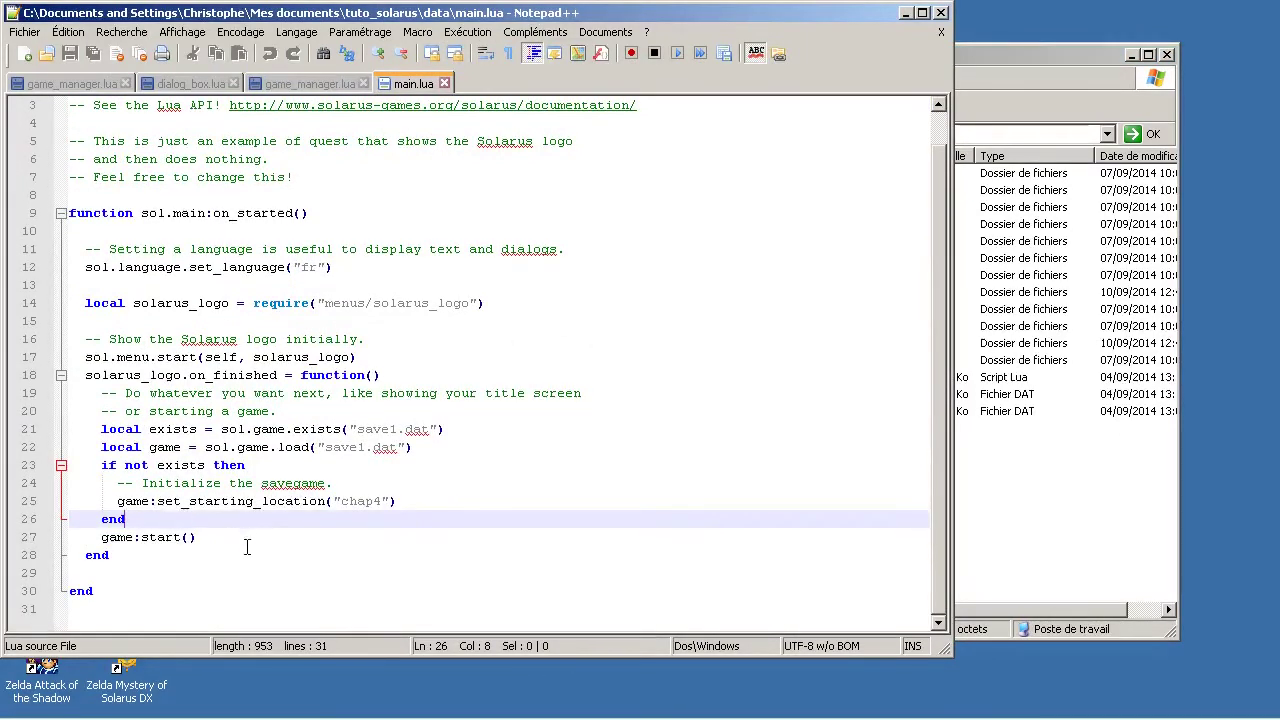
drag(200, 518, 4, 432)
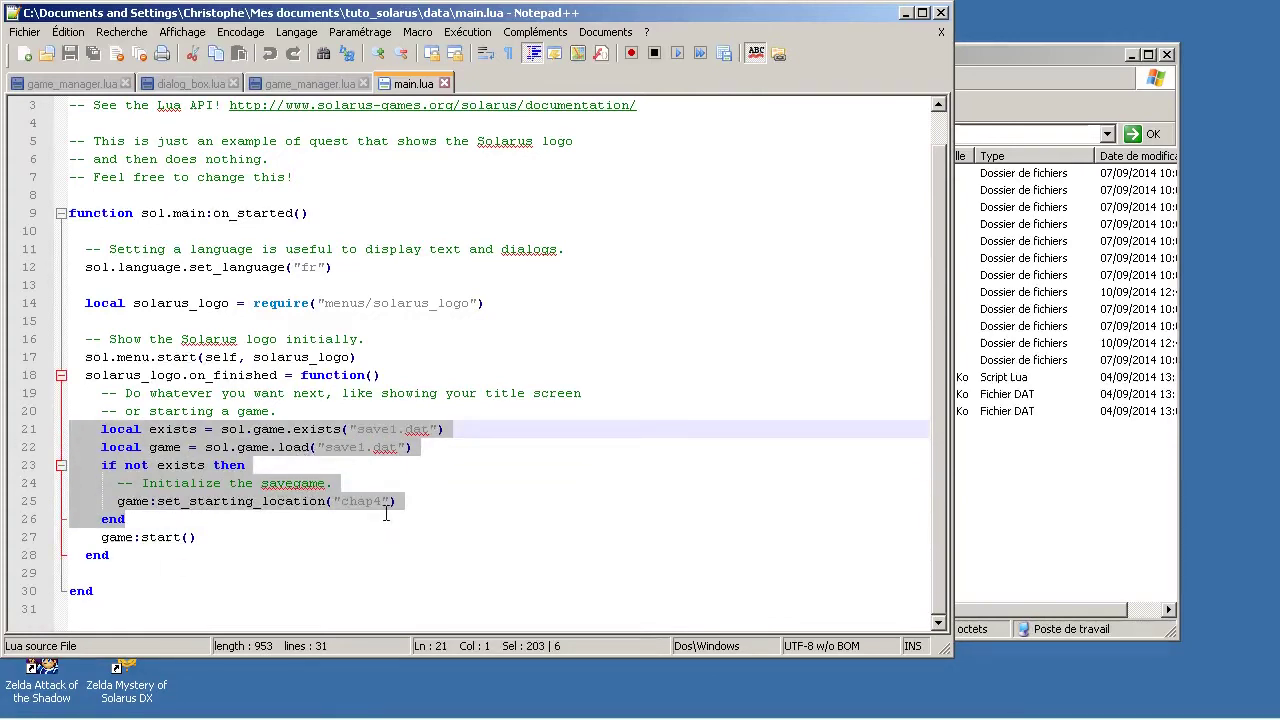
Delete the savegame loading, initialization and game:start() code from the solarus_logo.on_finished function in main.lua.
drag(385, 512, 296, 520)
drag(215, 538, 145, 430)
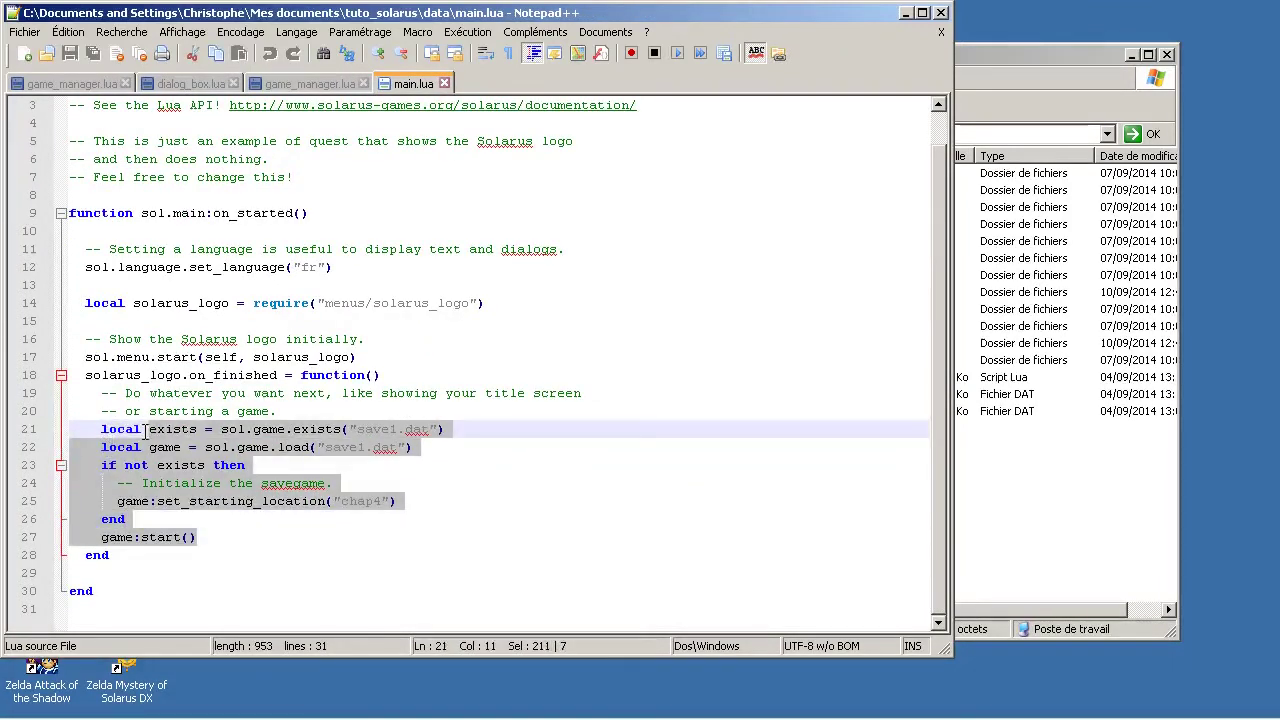
key(Delete)
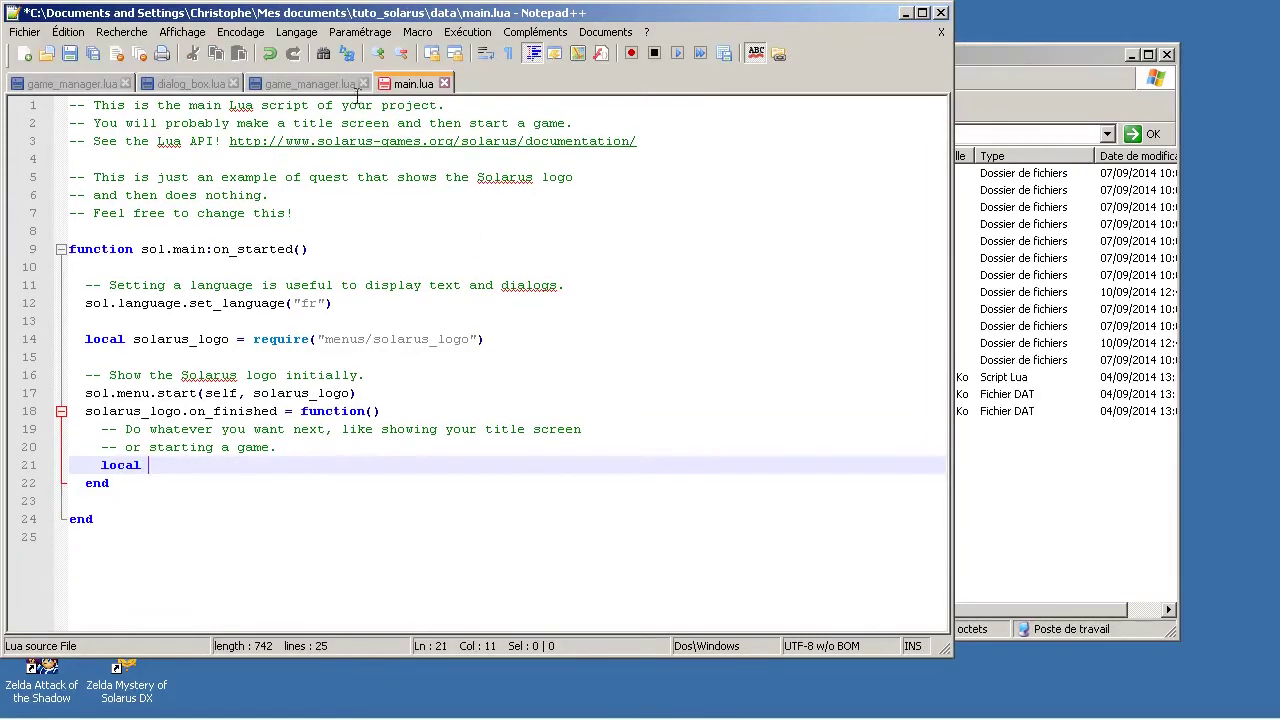
Copy the line local game_manager = require("scripts/game_manager") from game_manager.lua's usage comments into main.lua, above the sol.main:on_started function.
click(318, 84)
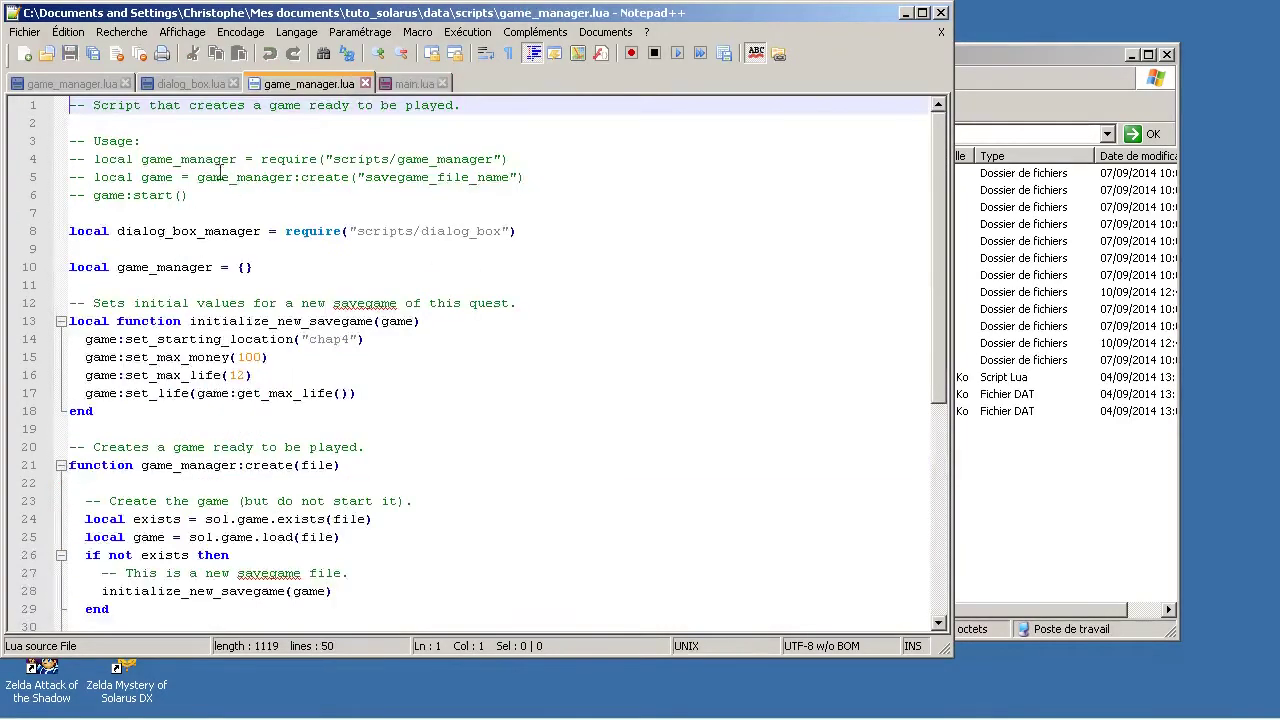
double_click(100, 160)
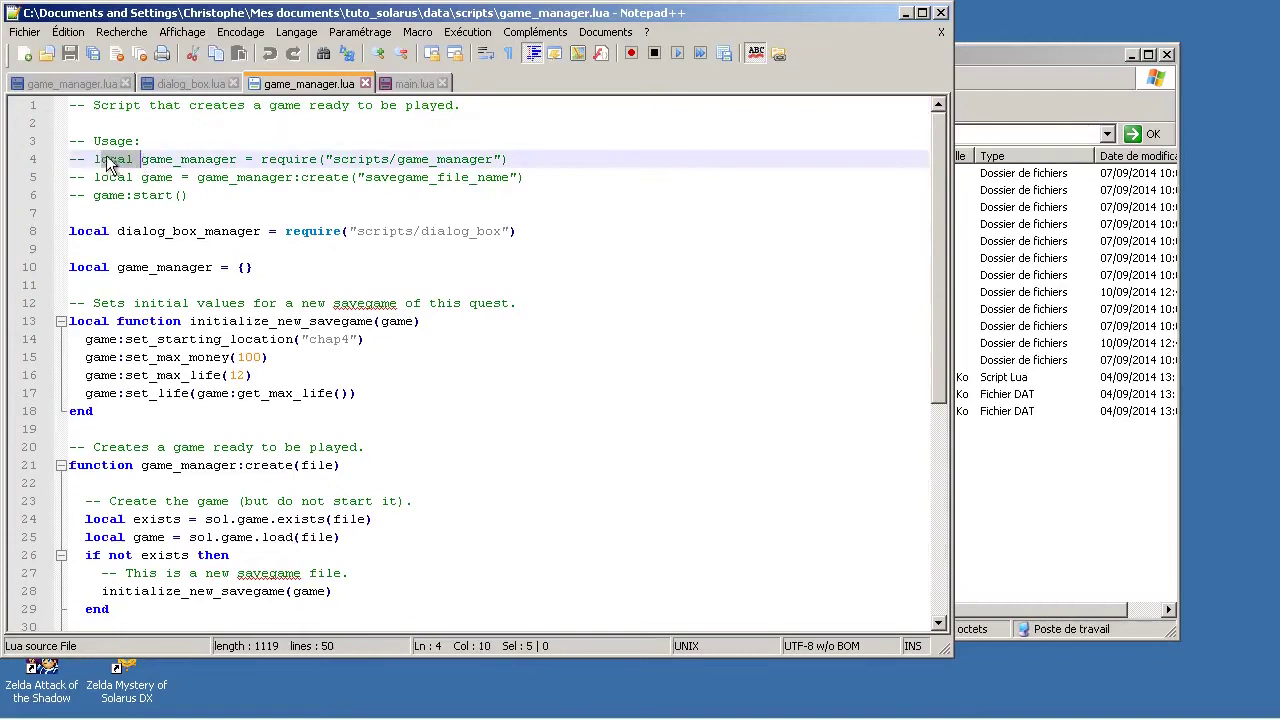
drag(95, 159, 515, 159)
key(ctrl+c)
click(428, 86)
click(262, 212)
click(260, 224)
key(Return)
key(Return)
key(Up)
key(ctrl+v)
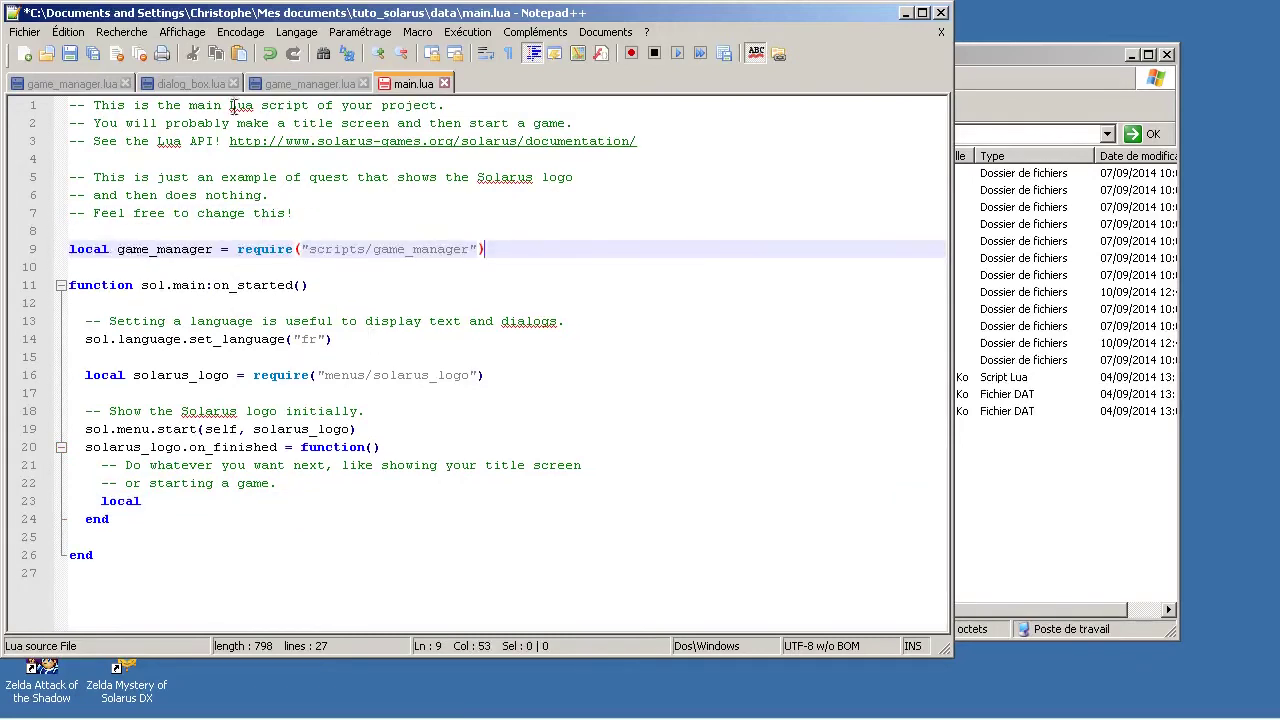
Replace the leftover local in on_finished with game_manager.lua's usage lines local game = game_manager:create("savegame_file_name") and game:start(), removing the comment dashes.
click(300, 83)
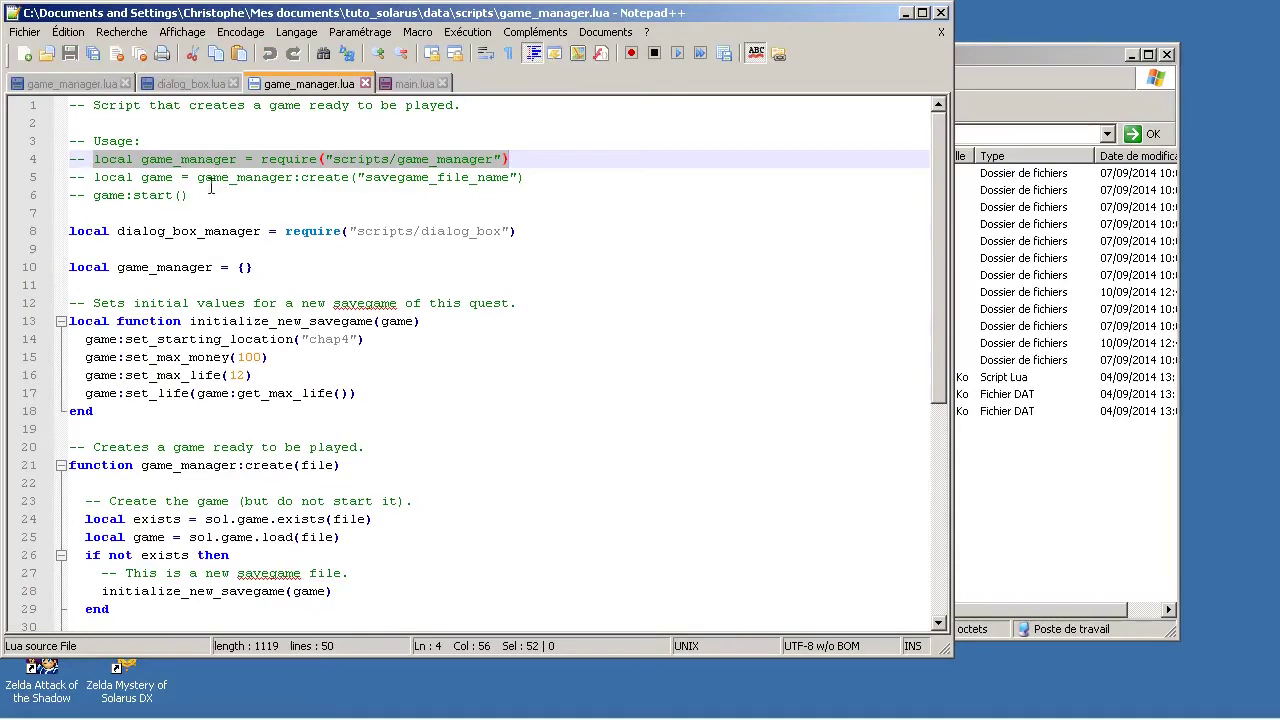
drag(100, 176, 210, 194)
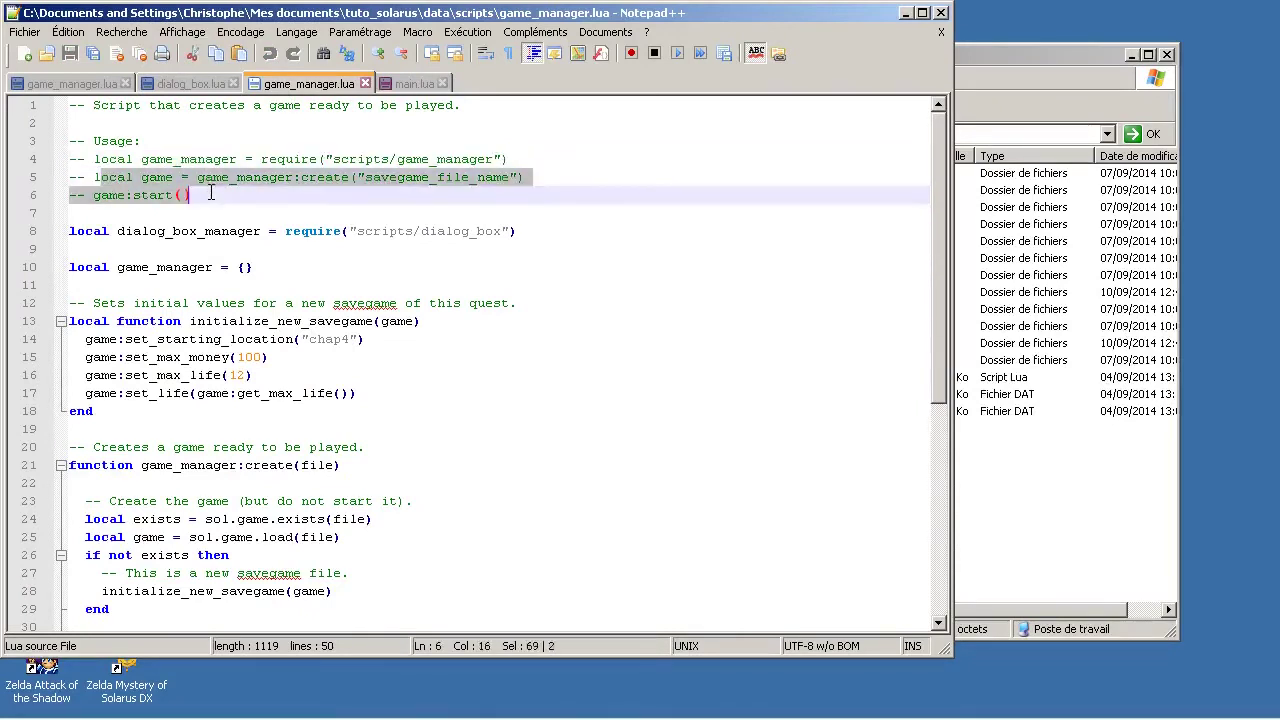
drag(92, 177, 225, 190)
click(413, 83)
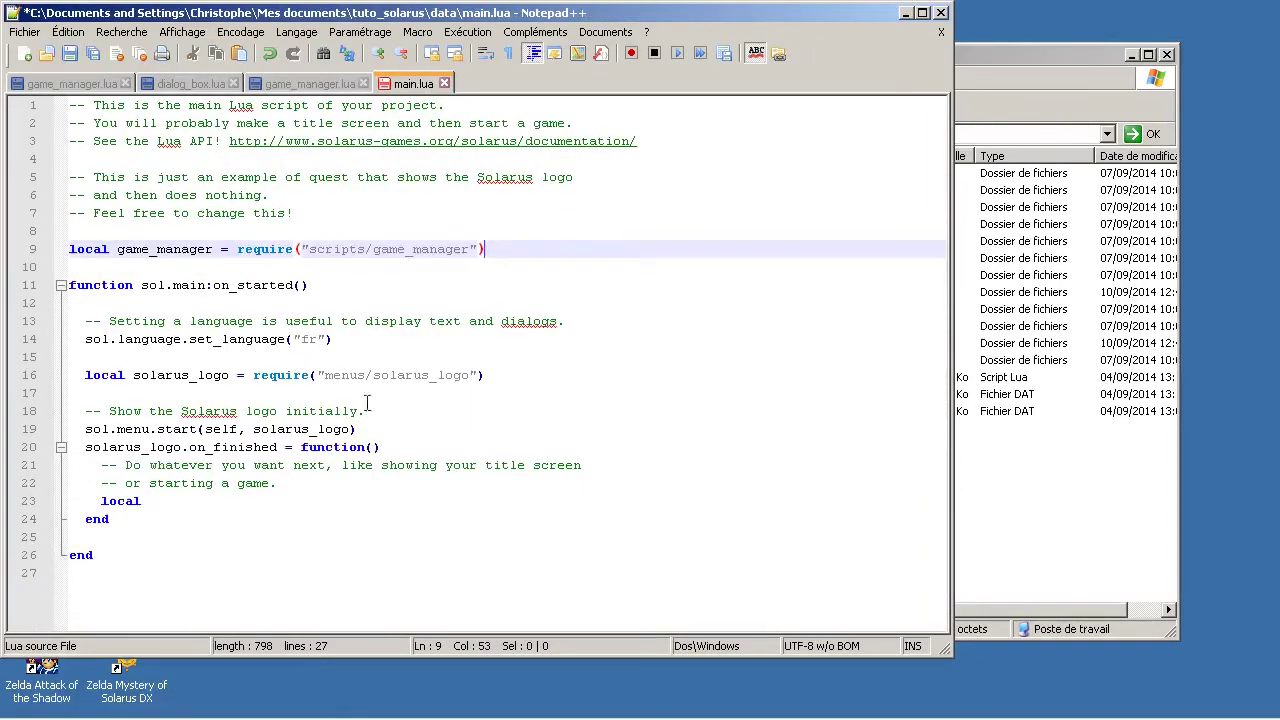
click(150, 501)
double_click(120, 501)
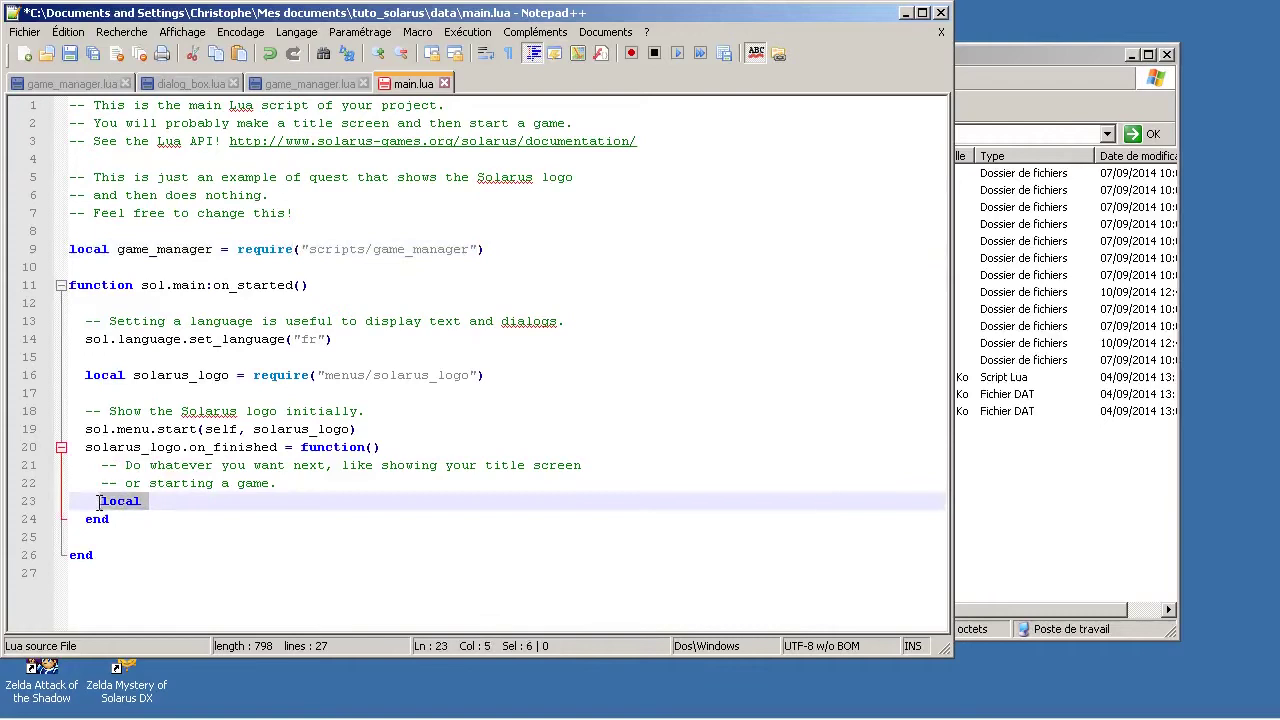
text(local game = game_manager:create("savegame_file_name")   game:start())
click(87, 519)
key(BackSpace)
key(BackSpace)
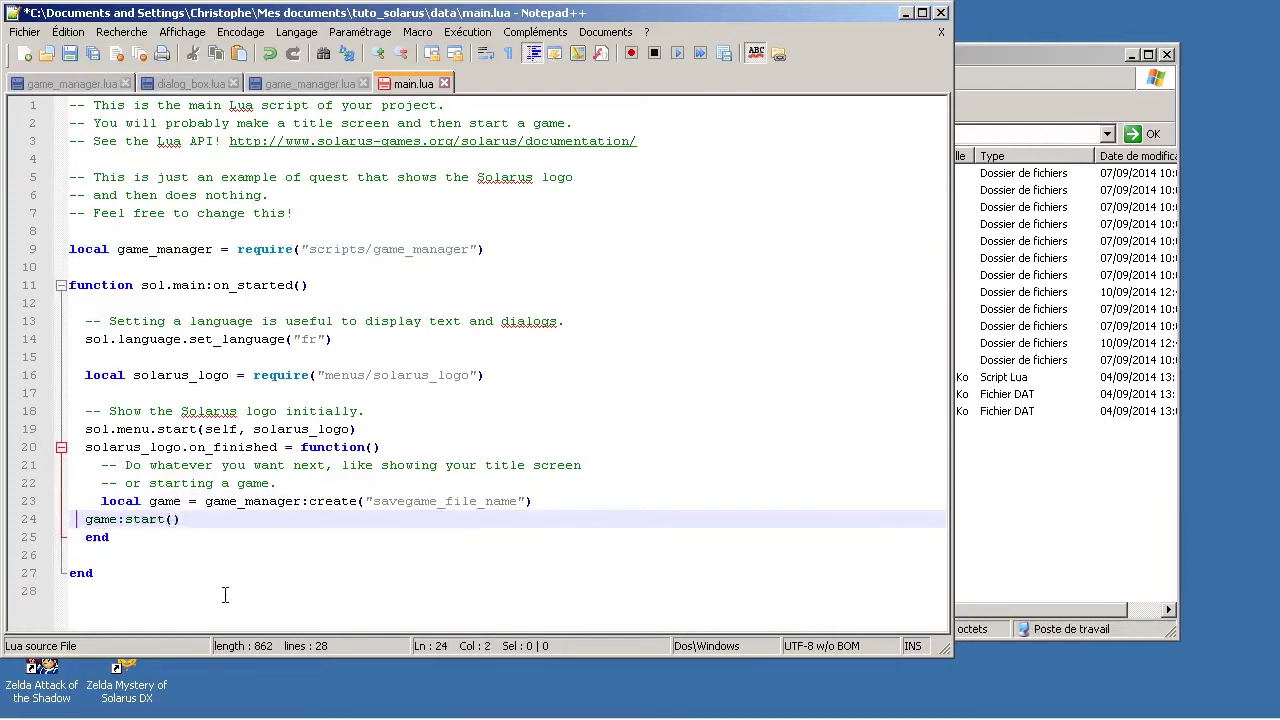